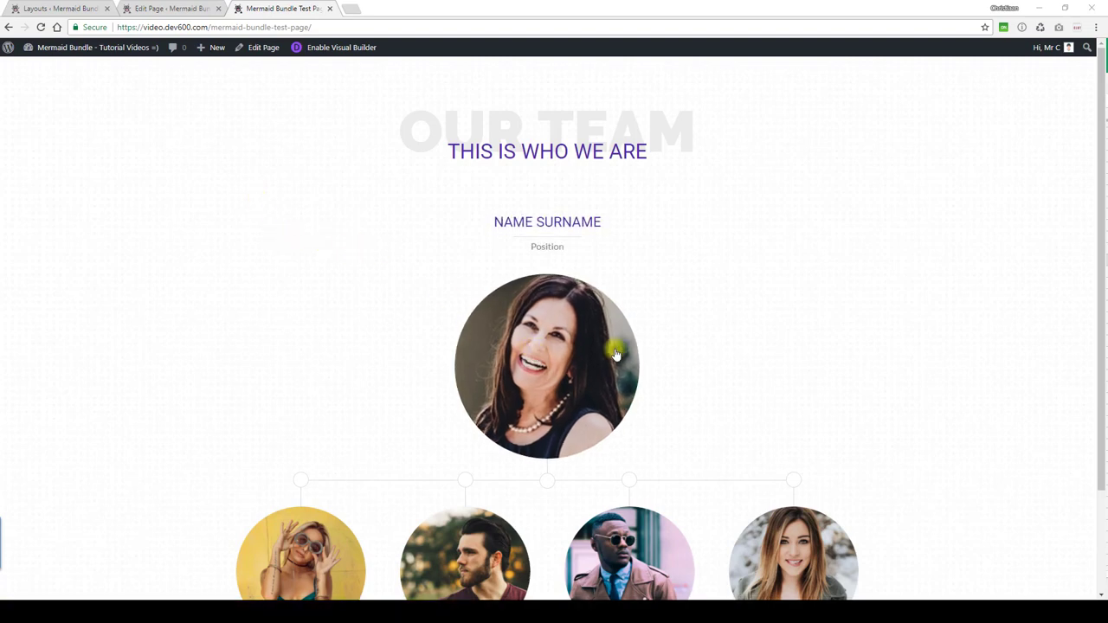
Step: Scroll through the live test page's Our Team section to review the lead member and four members below
scroll(582, 320, "down", 1)
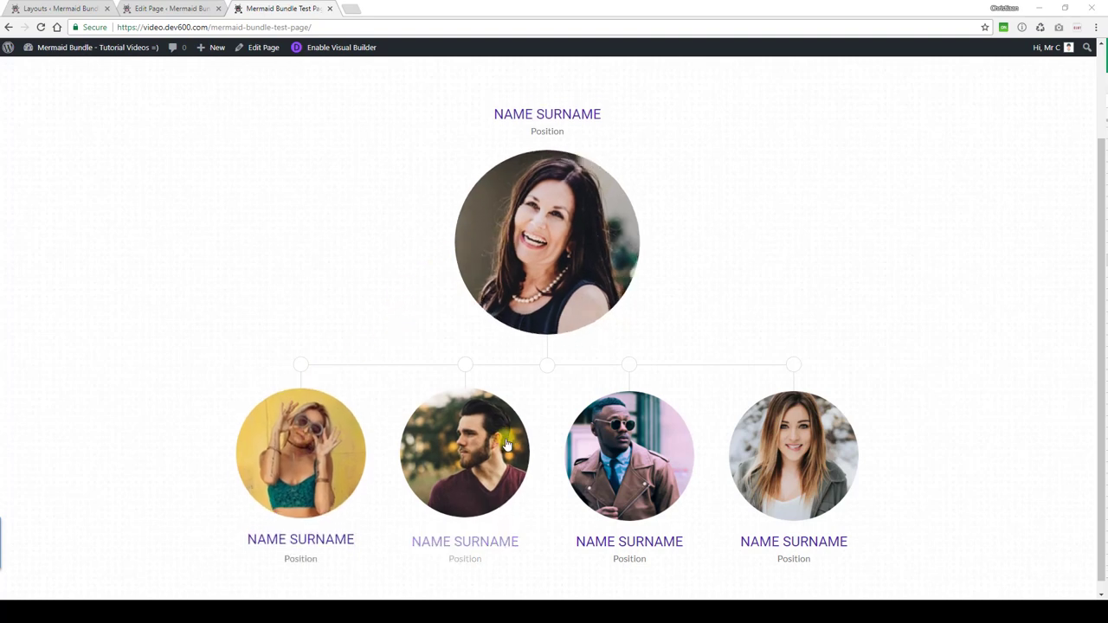
scroll(365, 502, "down", 1)
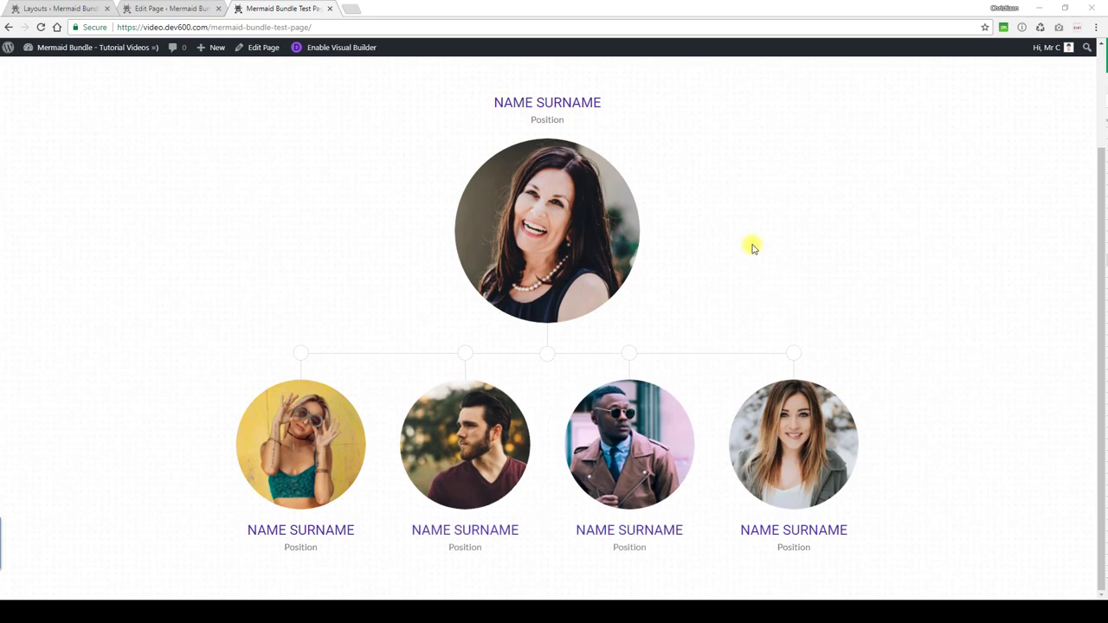
scroll(594, 245, "up", 2)
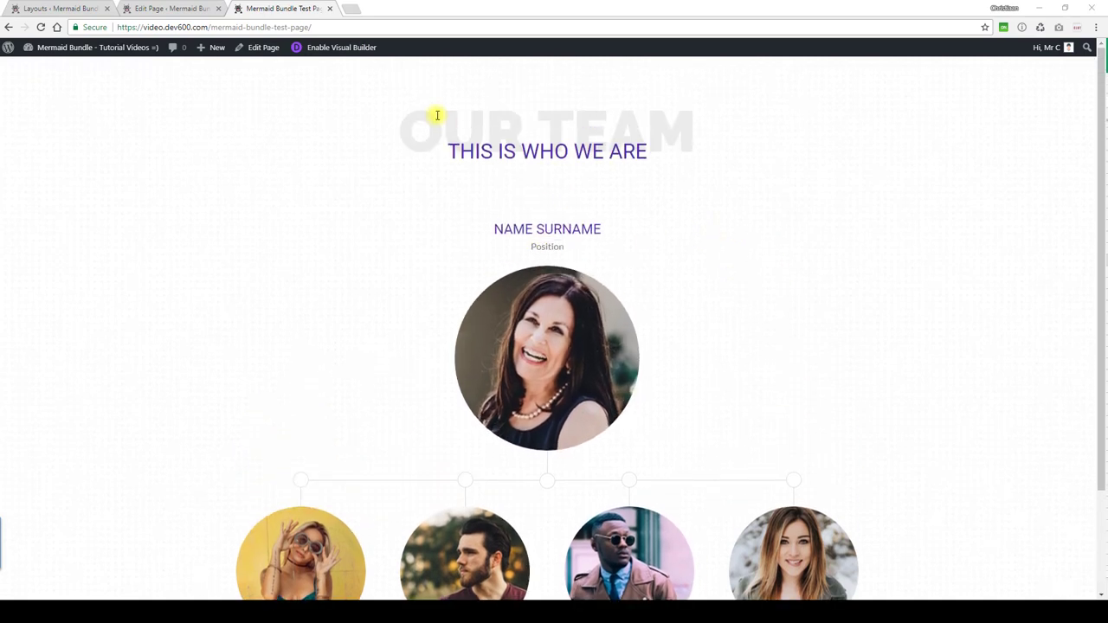
Step: Return to the Edit Page tab and open the team section's settings
left_click(179, 11)
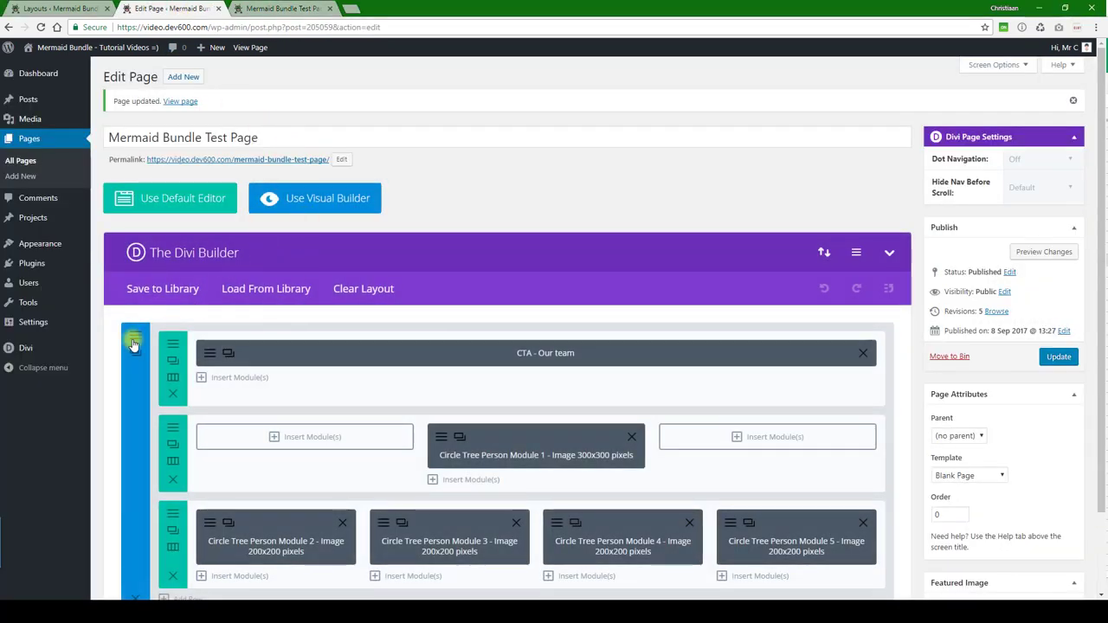
left_click(136, 338)
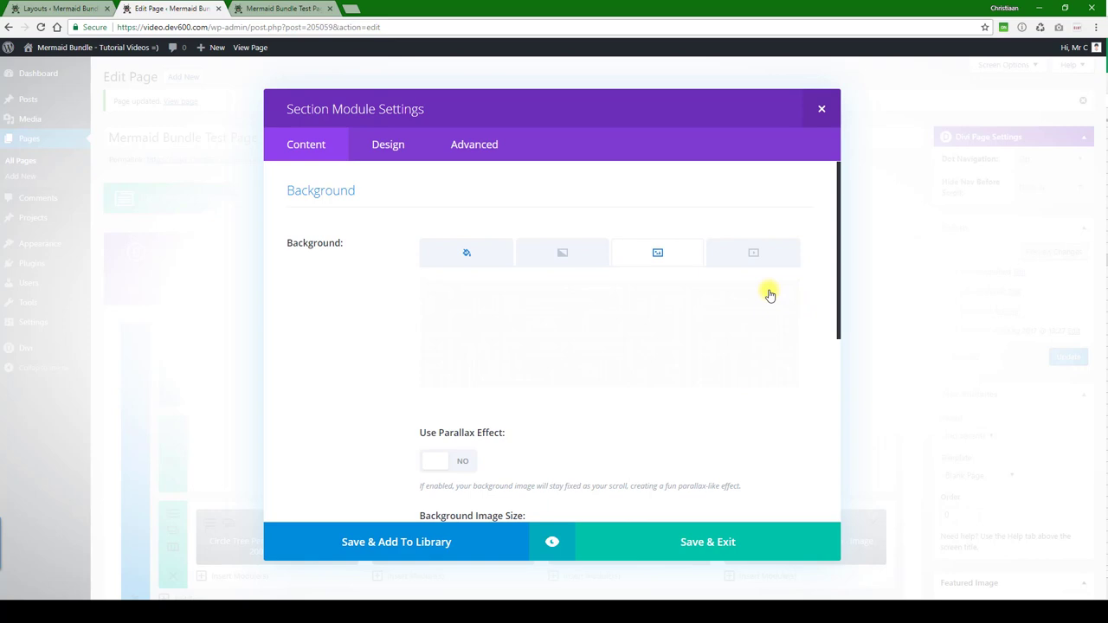
Step: Choose the purple photo home1-img.jpg from the Media Library as the section background
left_click(769, 295)
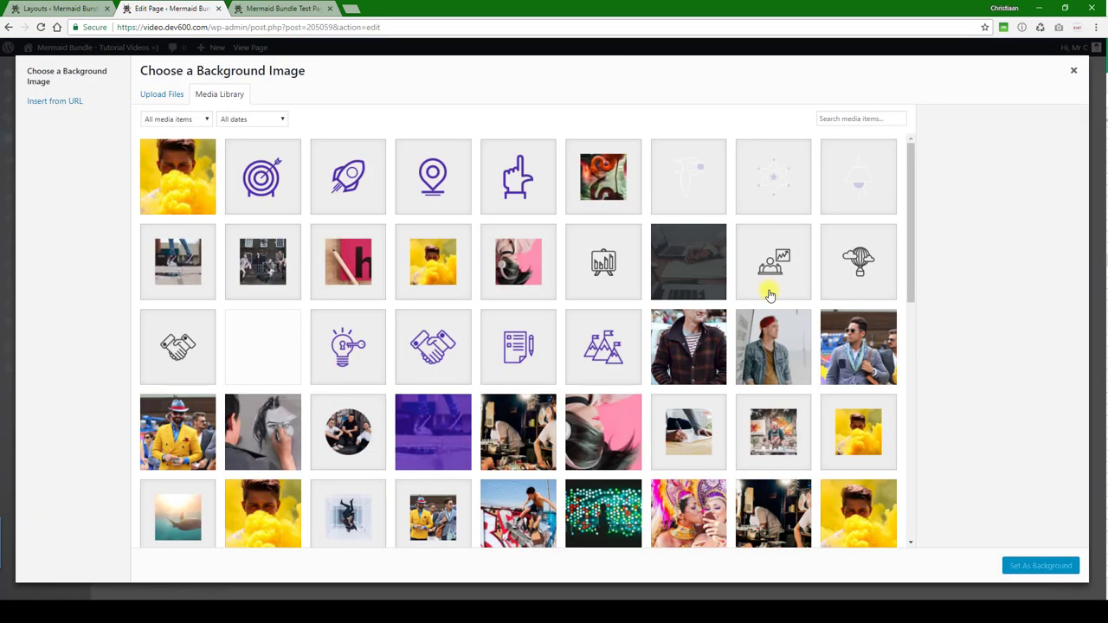
scroll(706, 307, "down", 1)
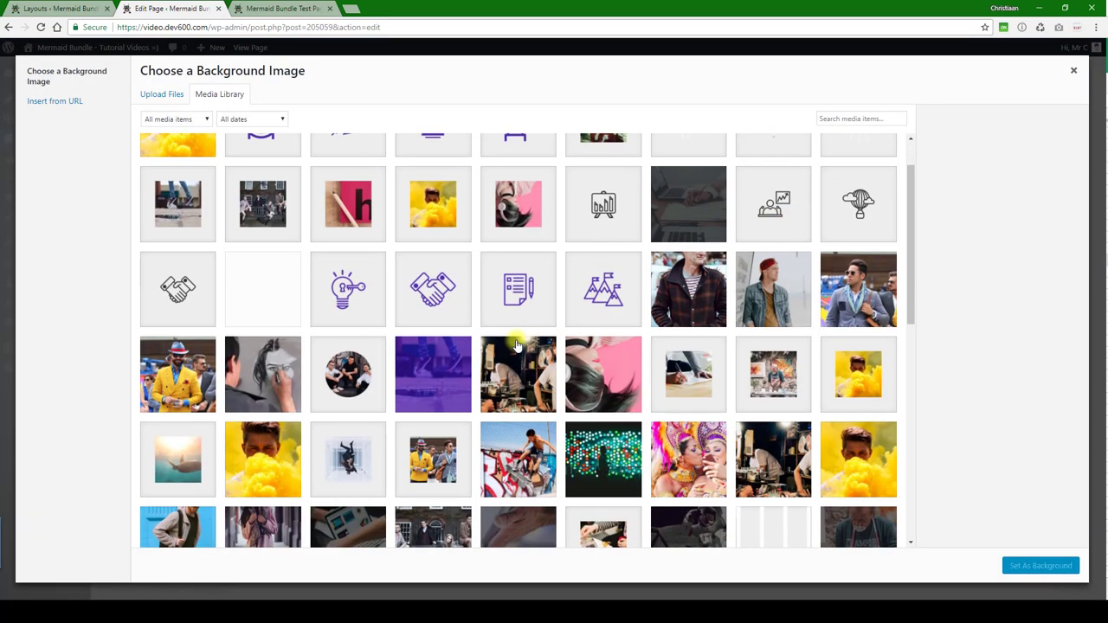
left_click(446, 359)
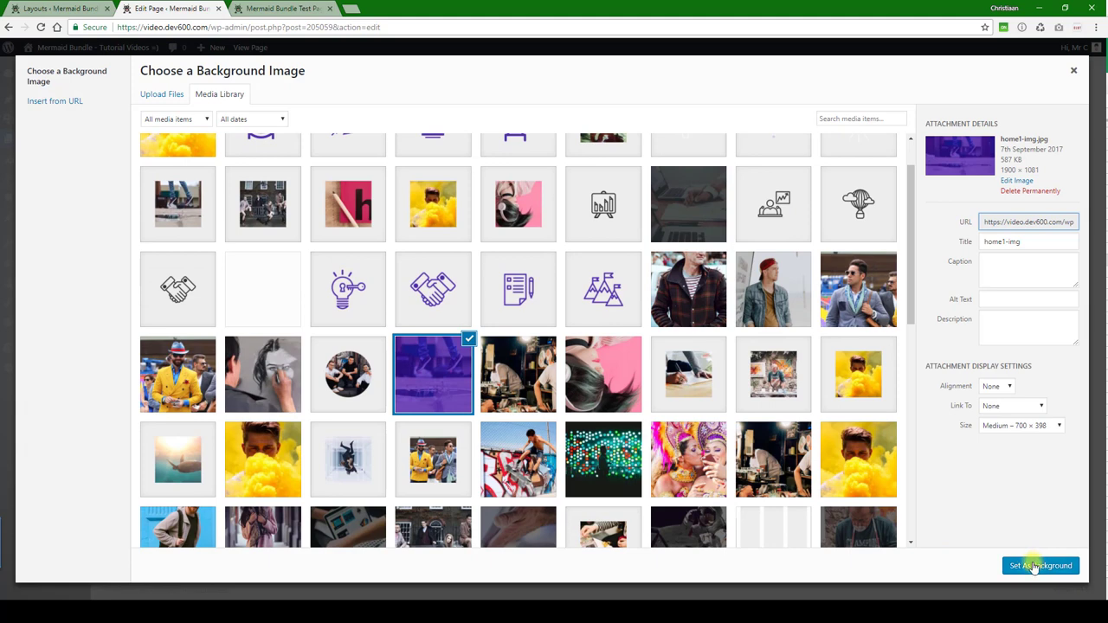
left_click(1033, 568)
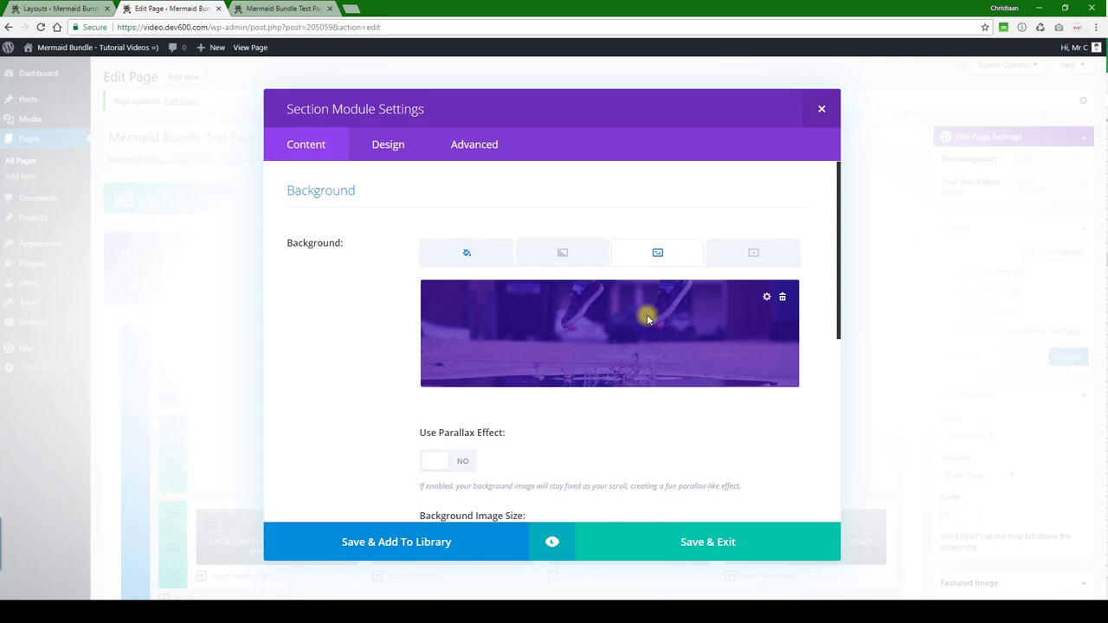
Step: Remove the background image and give the section a light grey background colour instead
left_click(782, 297)
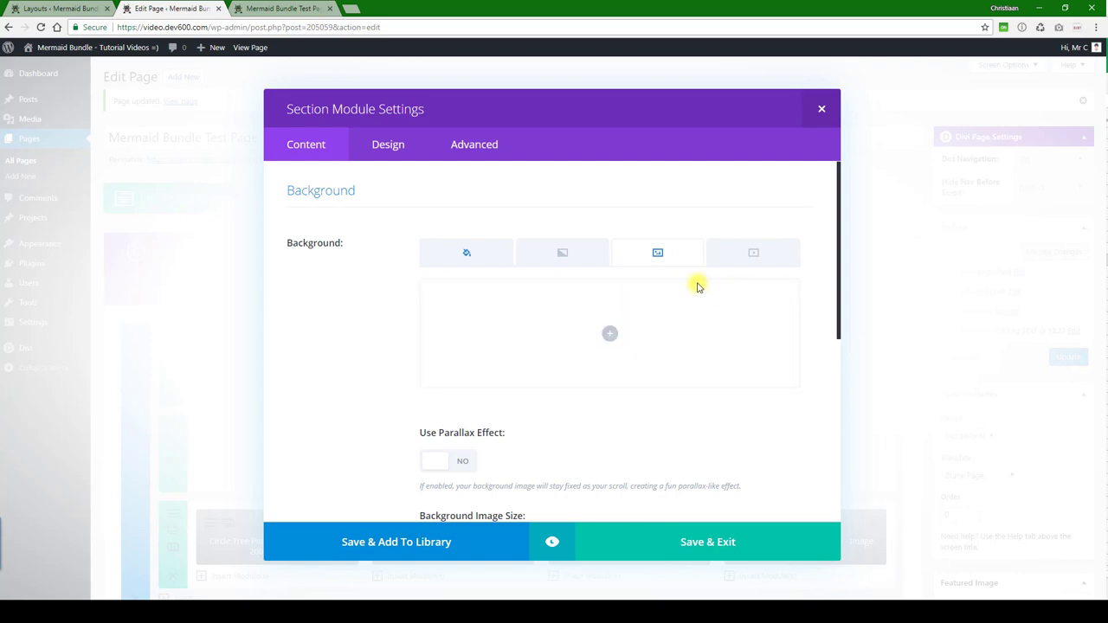
left_click(485, 257)
mouse_move(450, 302)
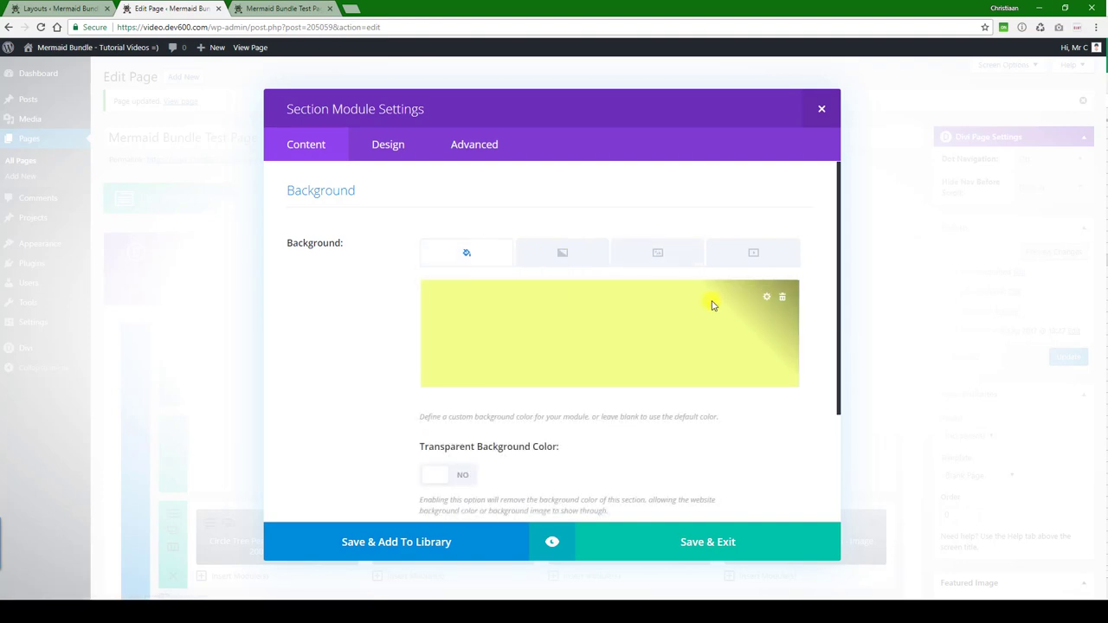
left_click(767, 298)
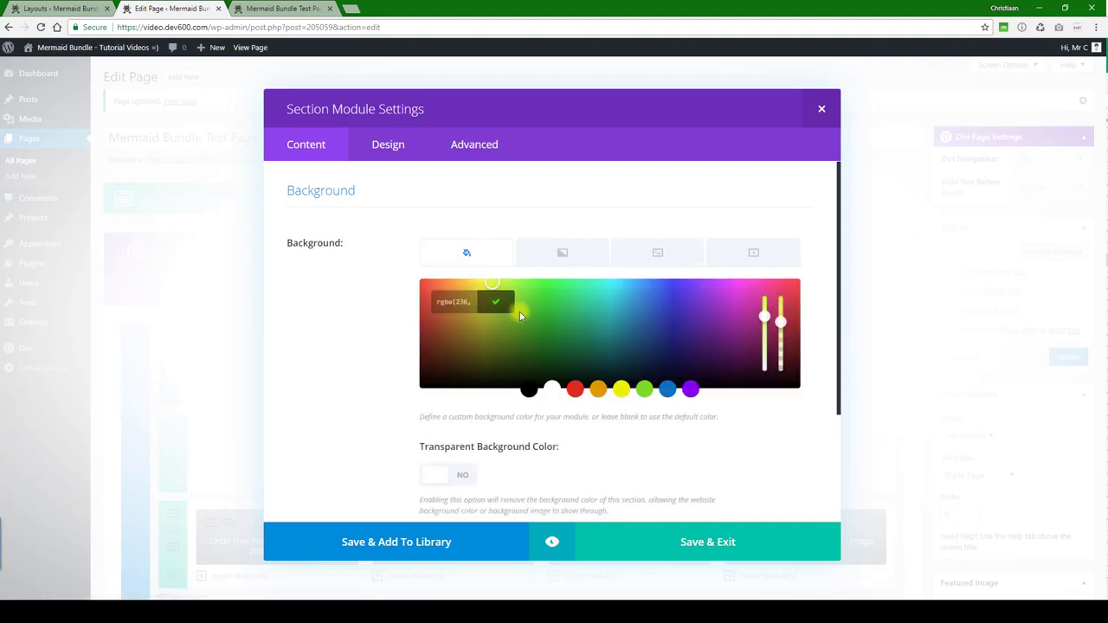
left_click(551, 390)
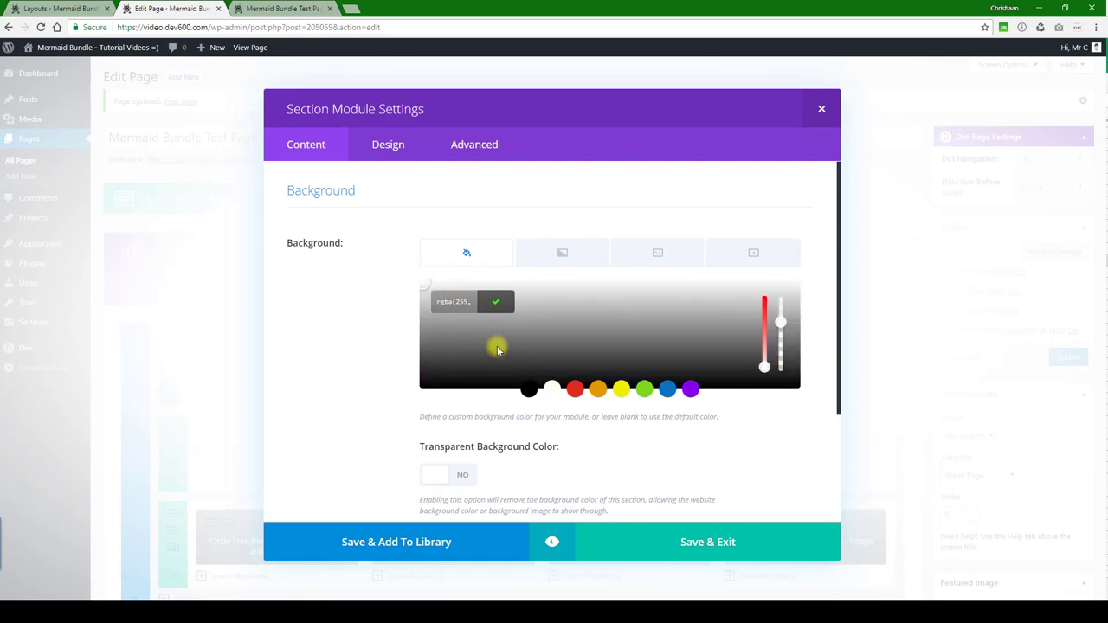
left_click(425, 286)
left_click(428, 290)
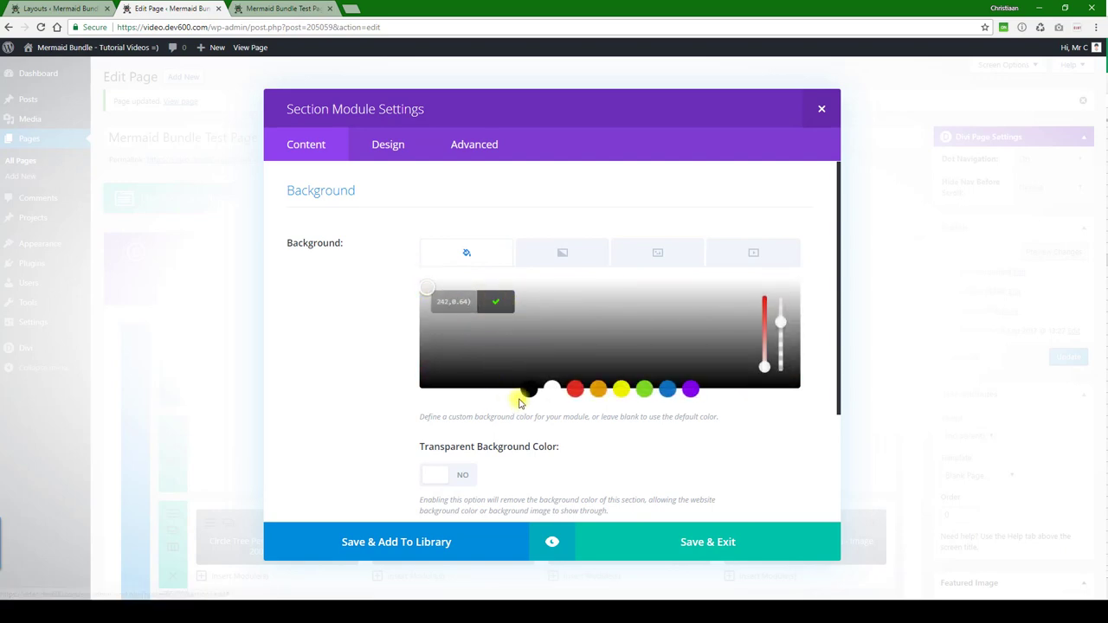
left_click(568, 467)
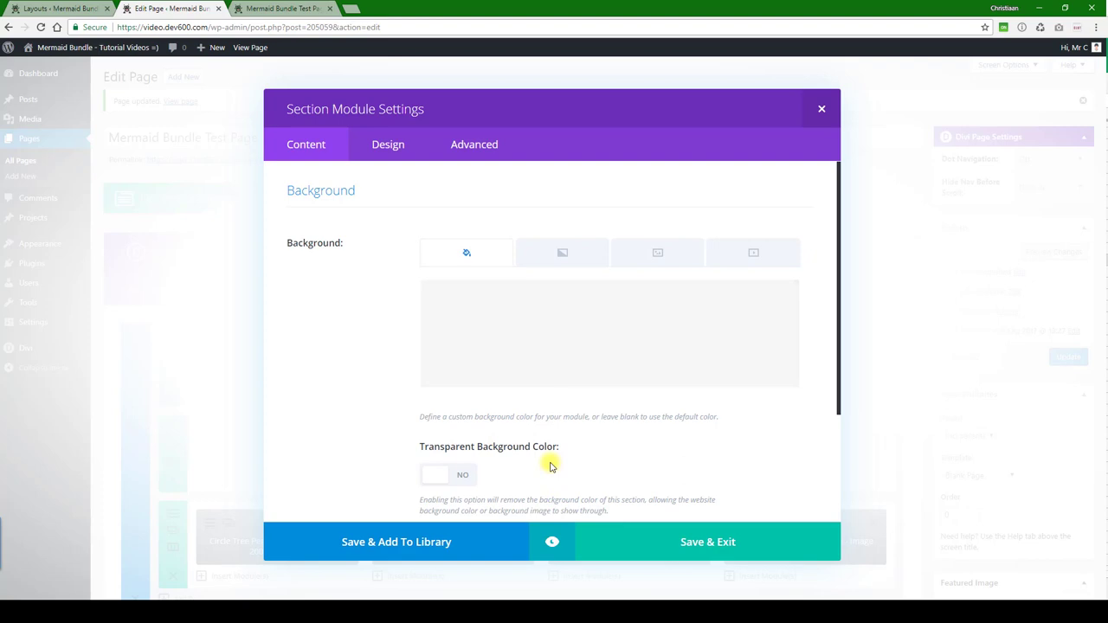
Step: Preview the grey-background section and save its settings
scroll(539, 442, "down", 3)
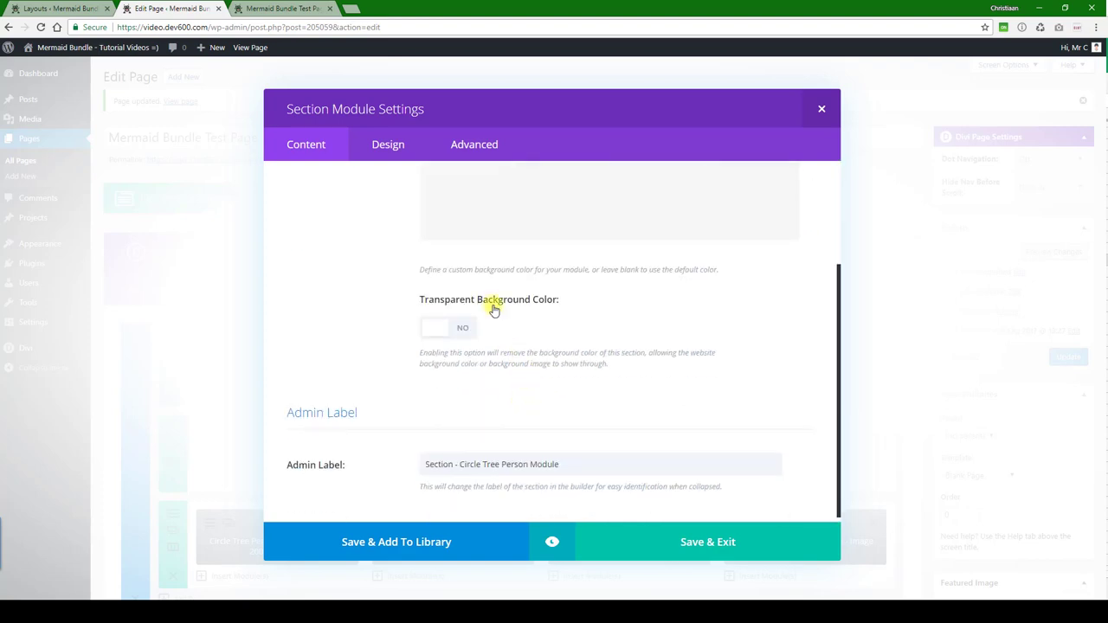
scroll(493, 304, "up", 3)
left_click(551, 542)
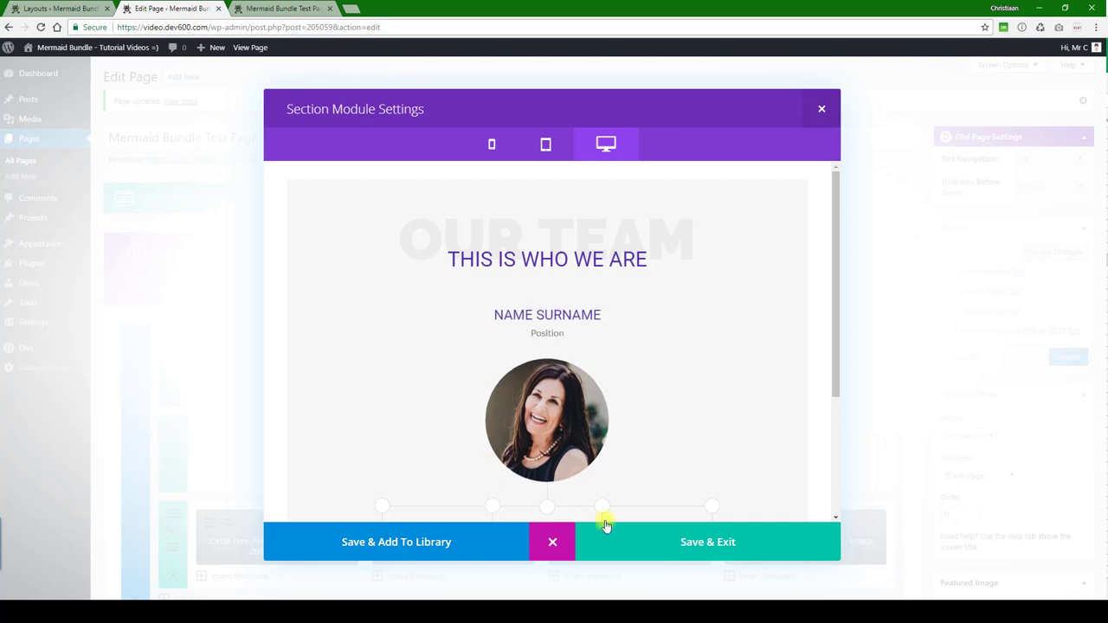
left_click(662, 551)
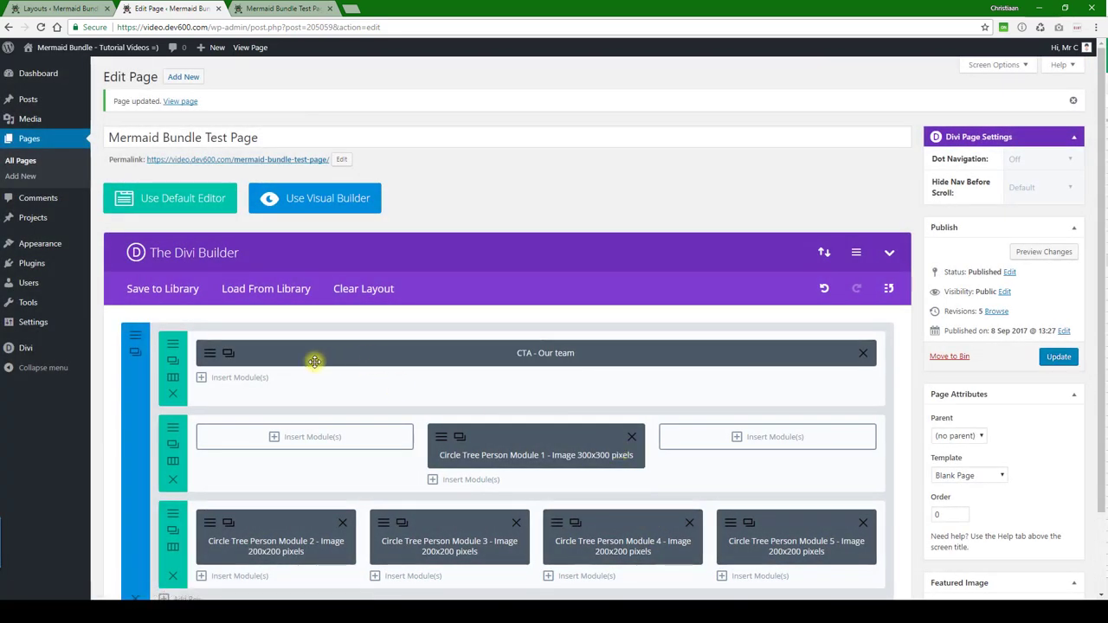
Step: Open the CTA module's Body Text Color picker and select Dark Green 0a9003 in the Notepad++ notes
left_click(210, 356)
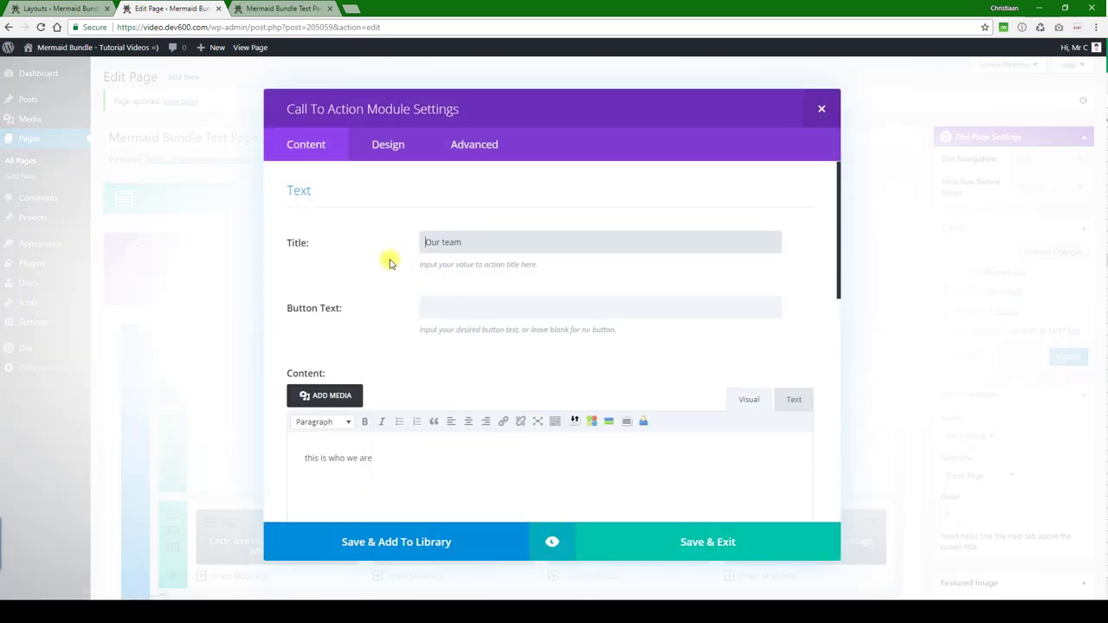
scroll(389, 263, "down", 10)
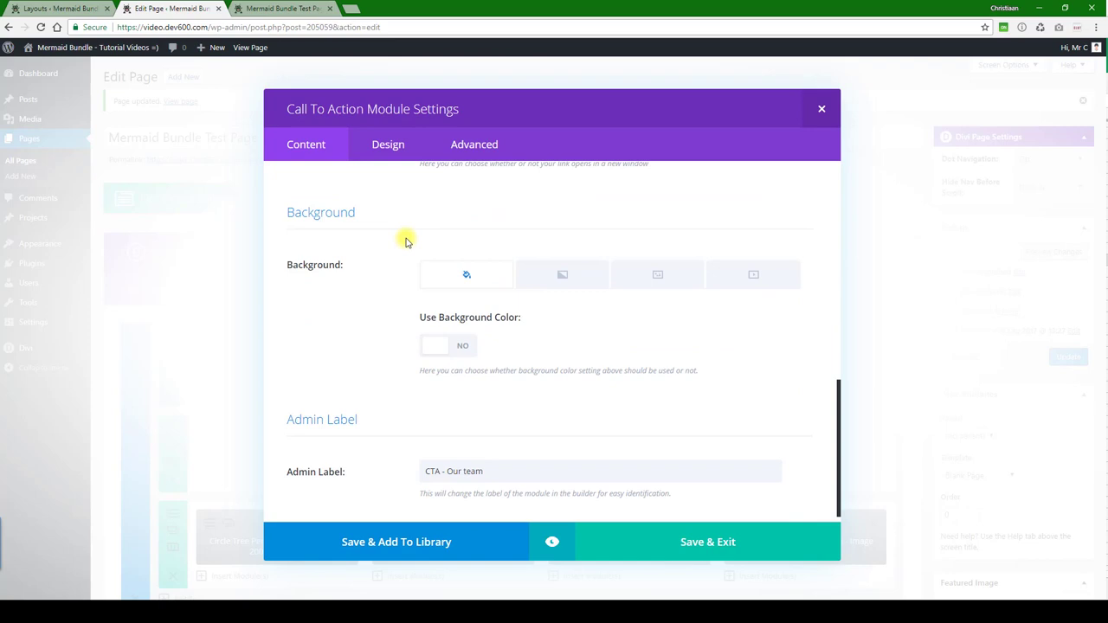
left_click(404, 146)
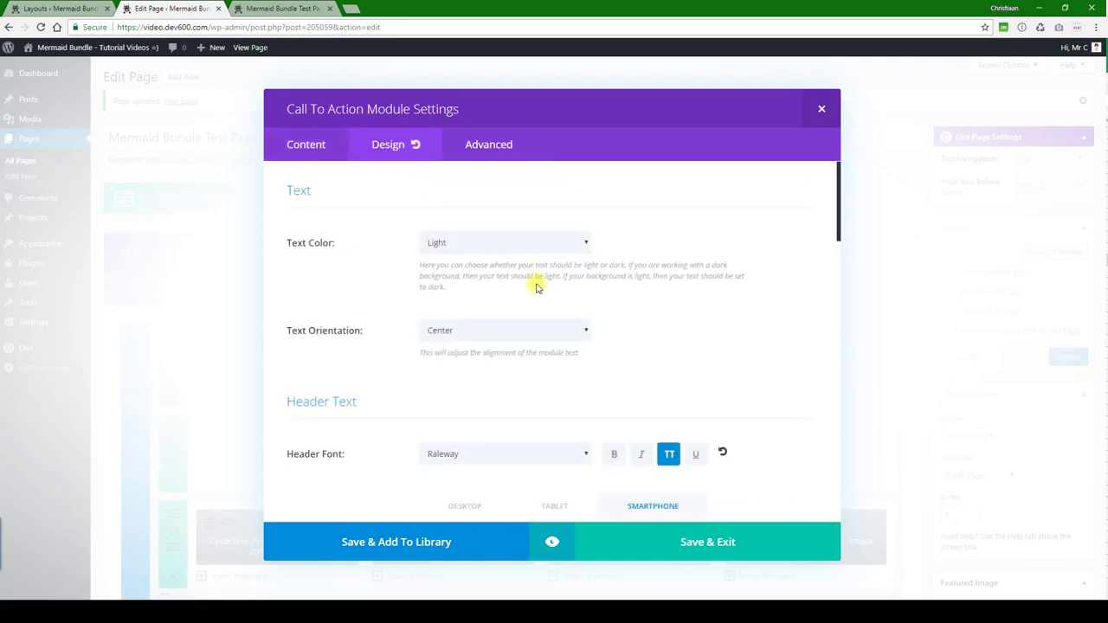
scroll(536, 285, "down", 10)
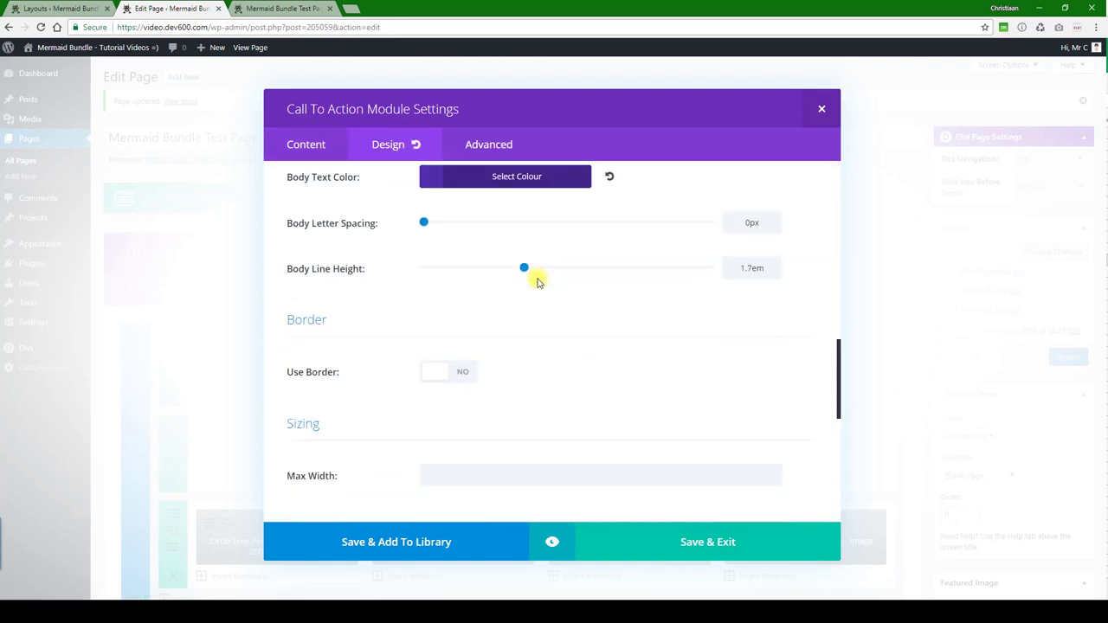
scroll(528, 251, "up", 4)
left_click(496, 349)
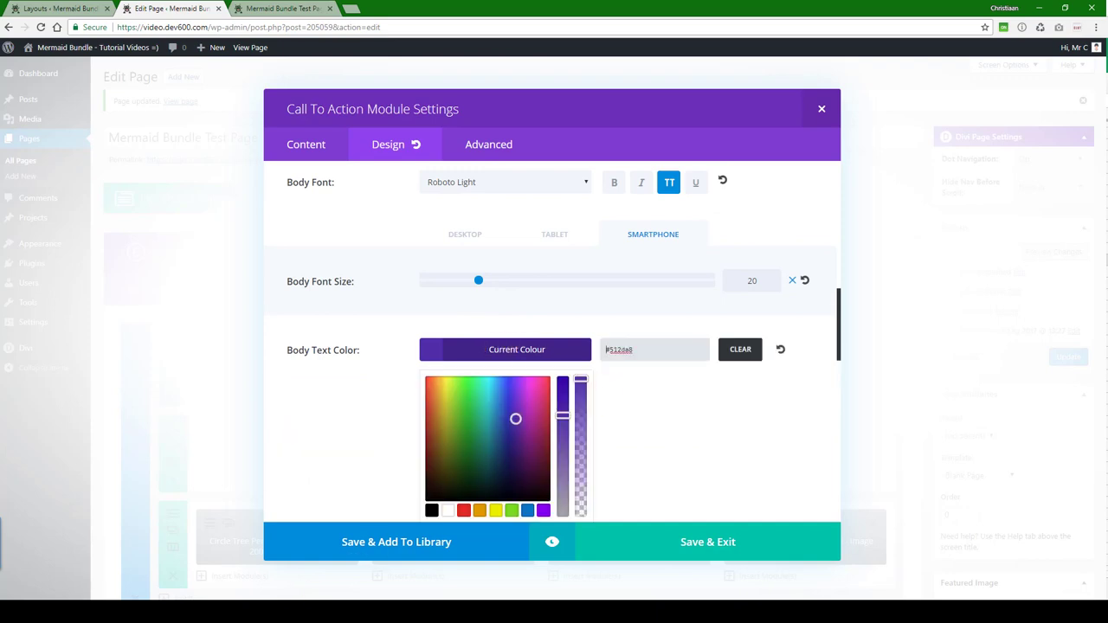
key("alt+Tab")
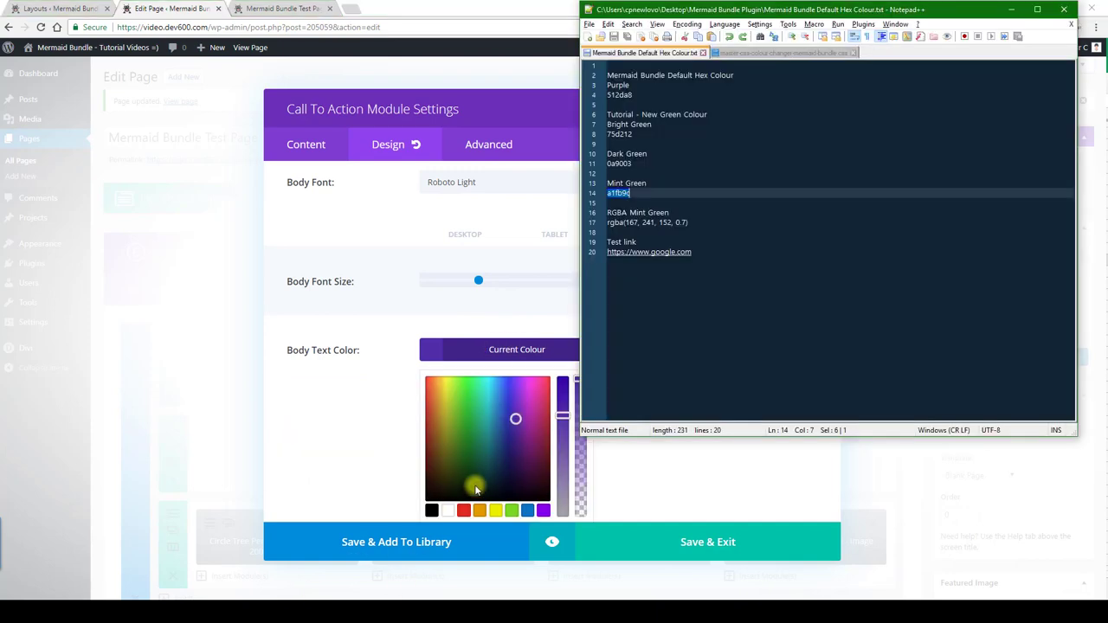
double_click(619, 164)
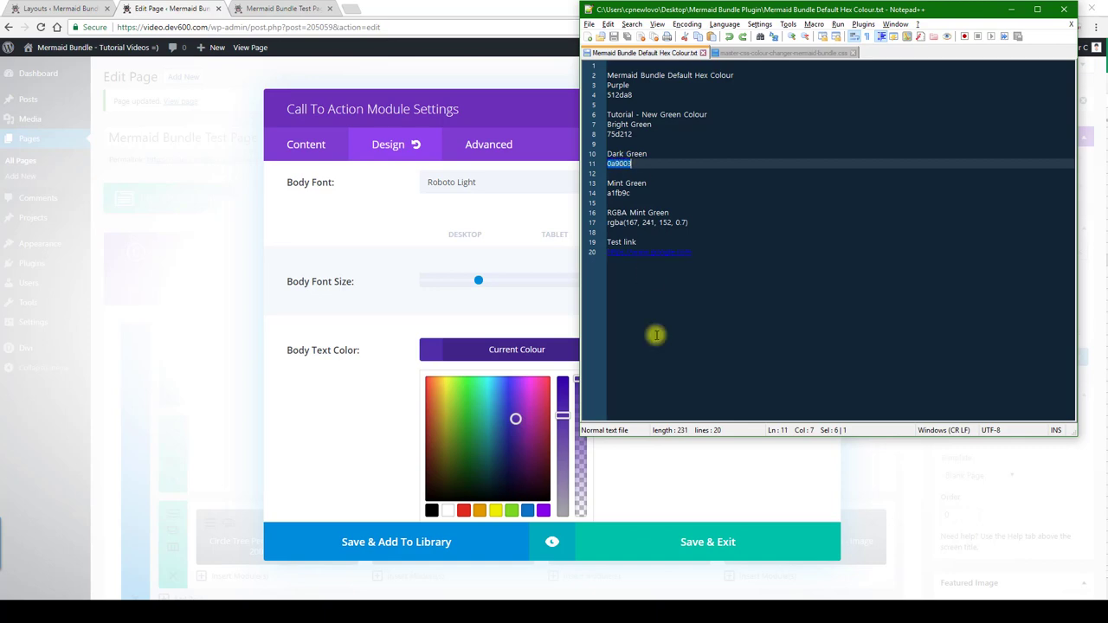
Step: Enter 0a9003 as the CTA module's body text colour, then view its Advanced options
left_click(559, 350)
left_click(559, 350)
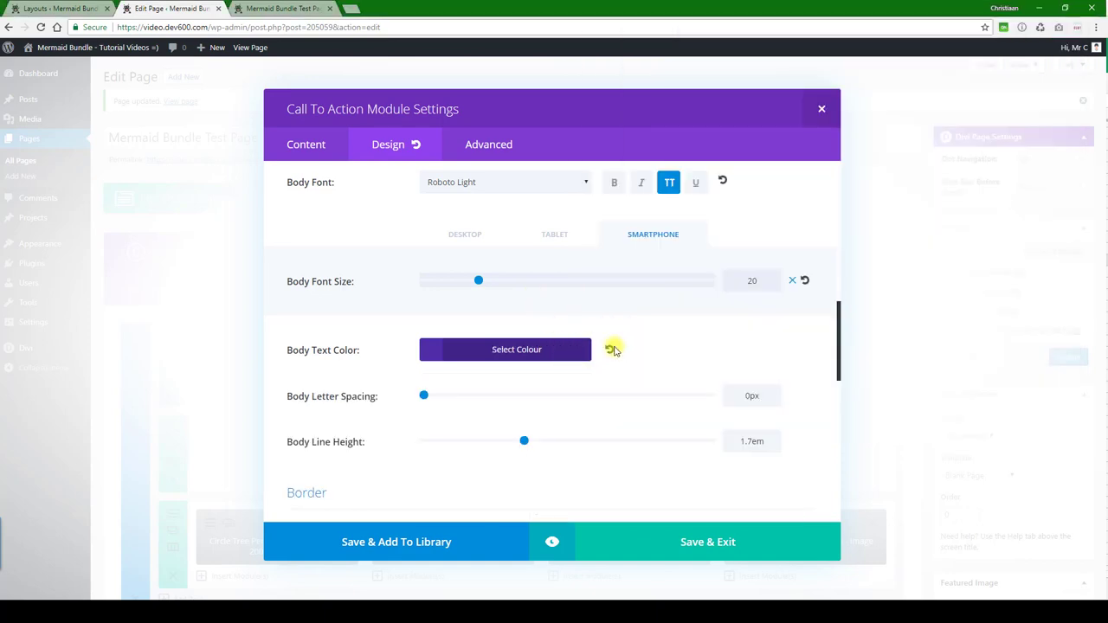
left_click(623, 350)
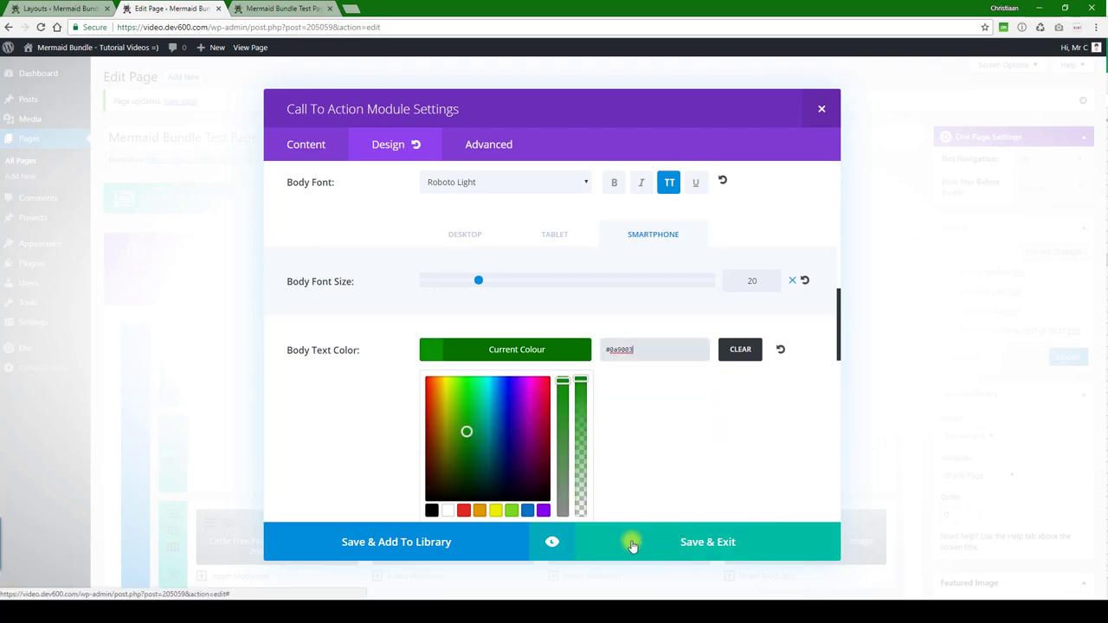
scroll(632, 338, "down", 15)
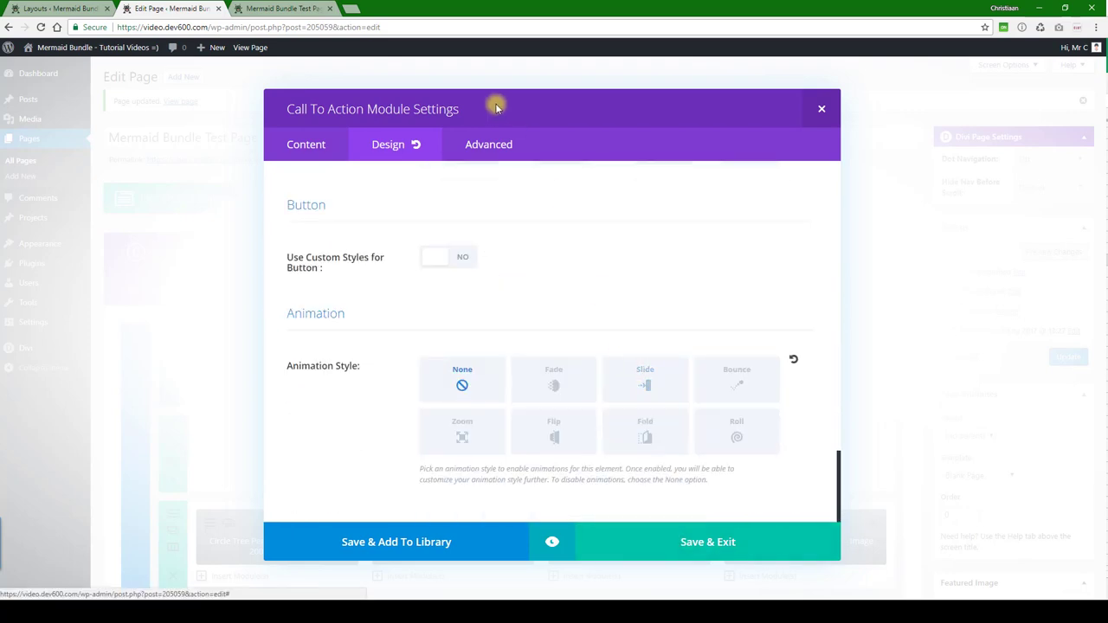
left_click(483, 145)
Step: Check the CTA's empty Custom CSS boxes, preview the dark green text, and save the module
scroll(537, 230, "down", 7)
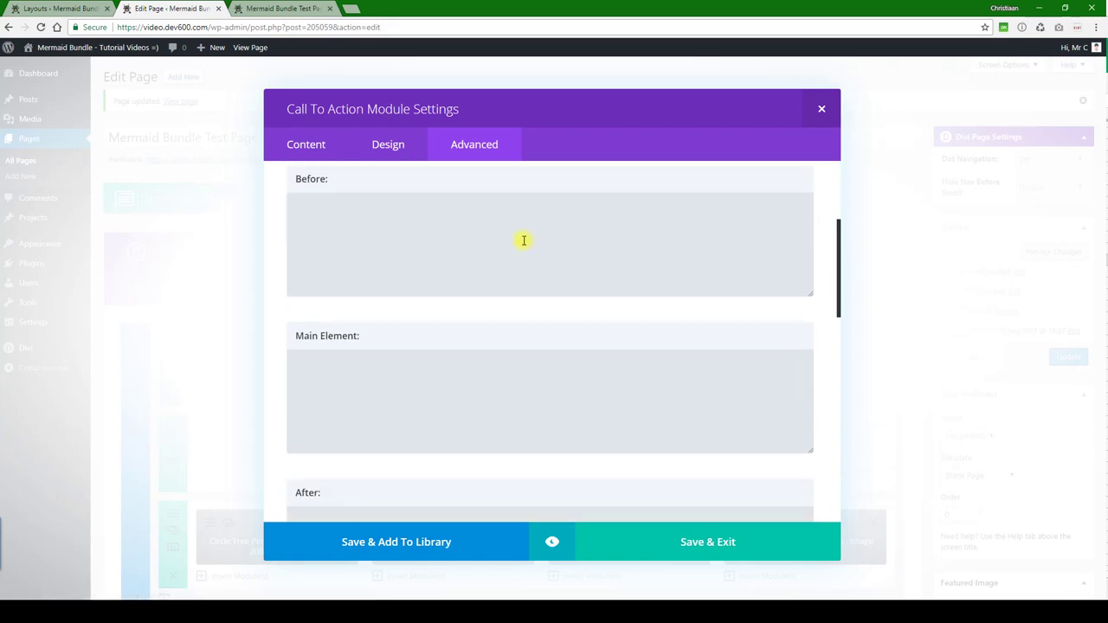
scroll(526, 243, "down", 6)
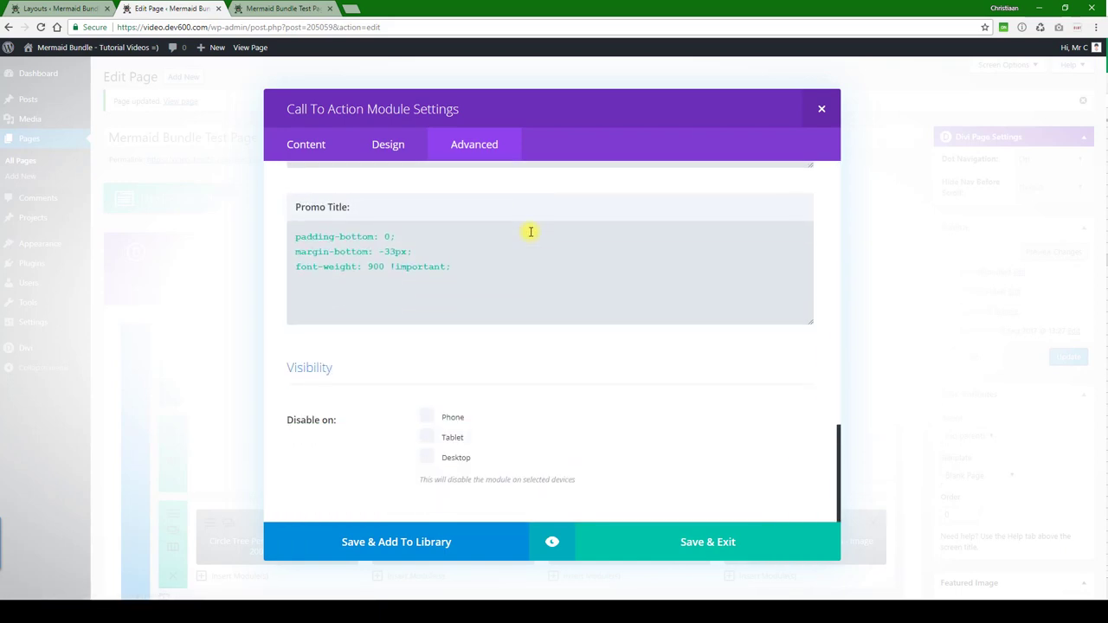
left_click(551, 542)
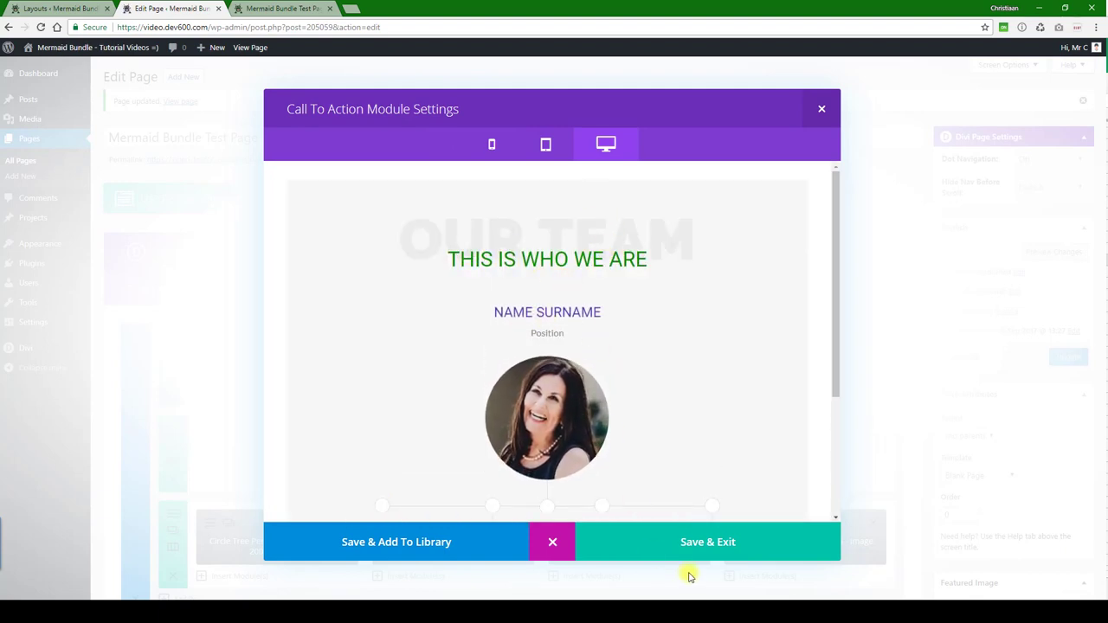
left_click(706, 543)
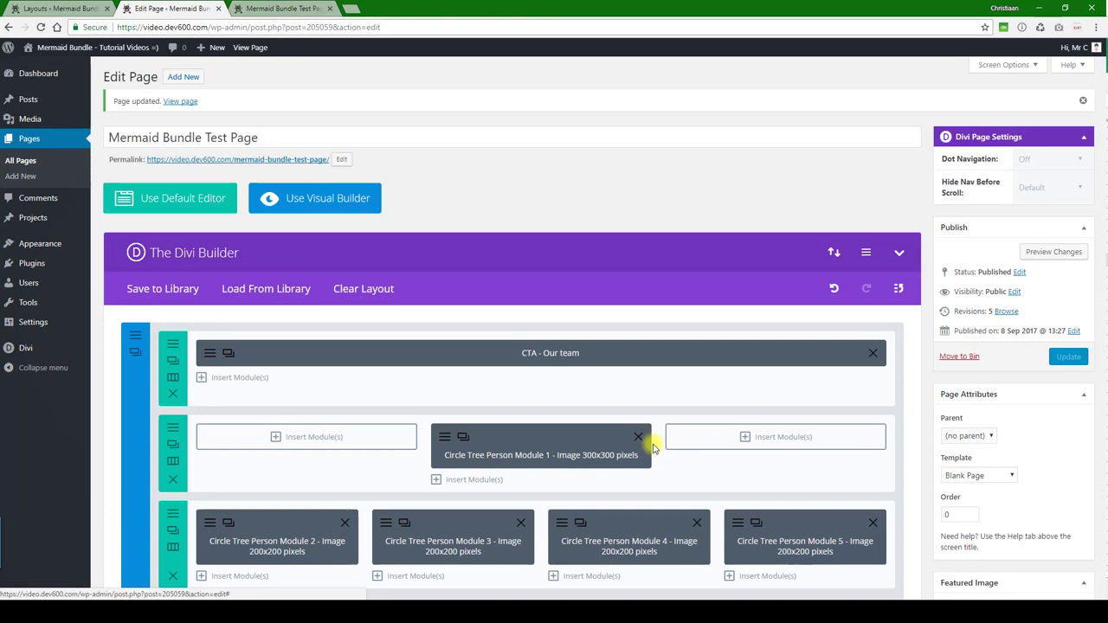
Step: Open Circle Tree Person Module 1's settings, look over its Content options, and go to Design
scroll(606, 389, "down", 1)
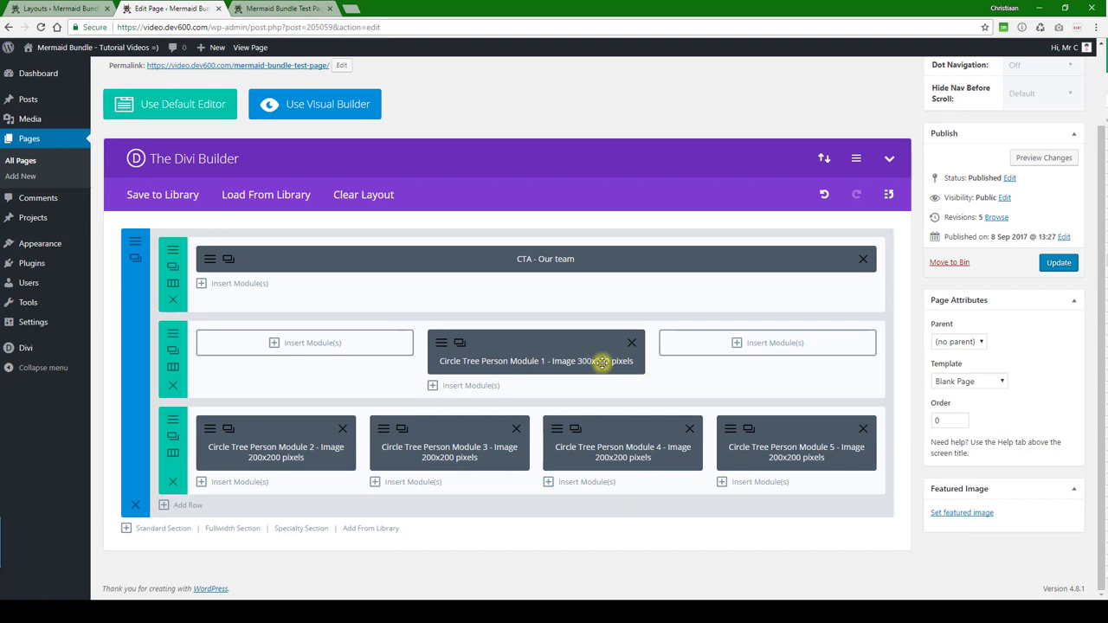
left_click(445, 346)
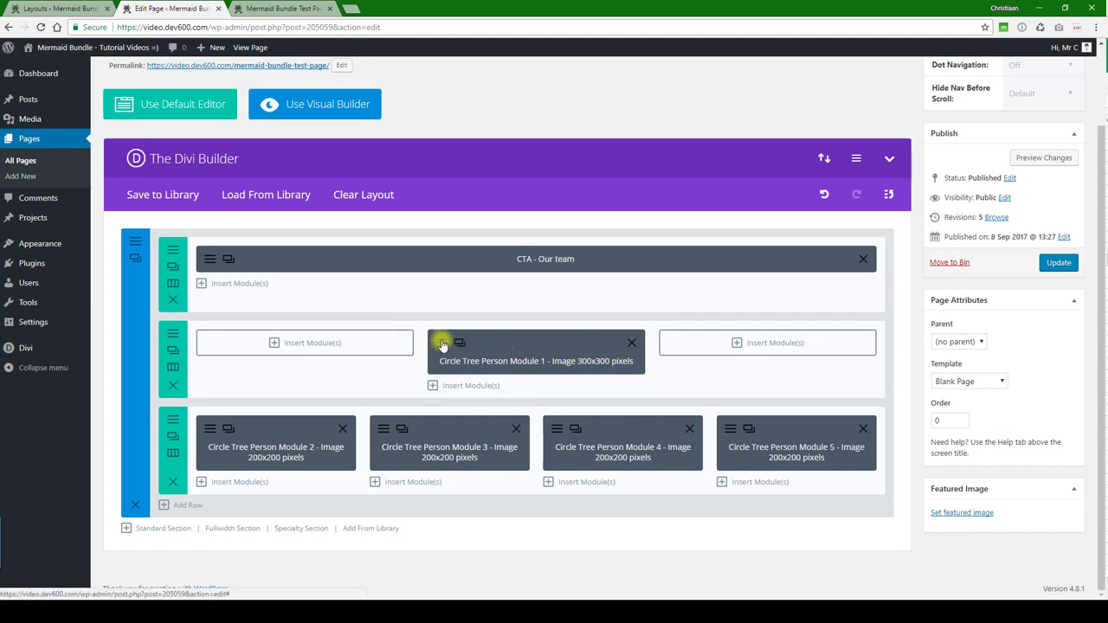
scroll(534, 296, "down", 3)
scroll(527, 291, "up", 5)
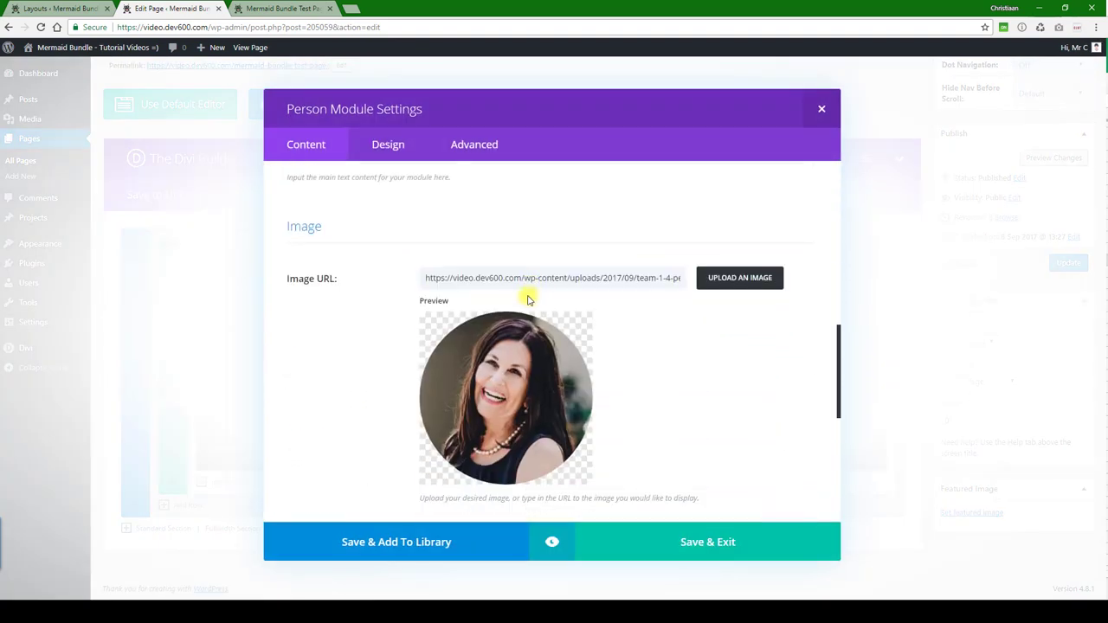
scroll(609, 514, "down", 2)
scroll(554, 254, "up", 1)
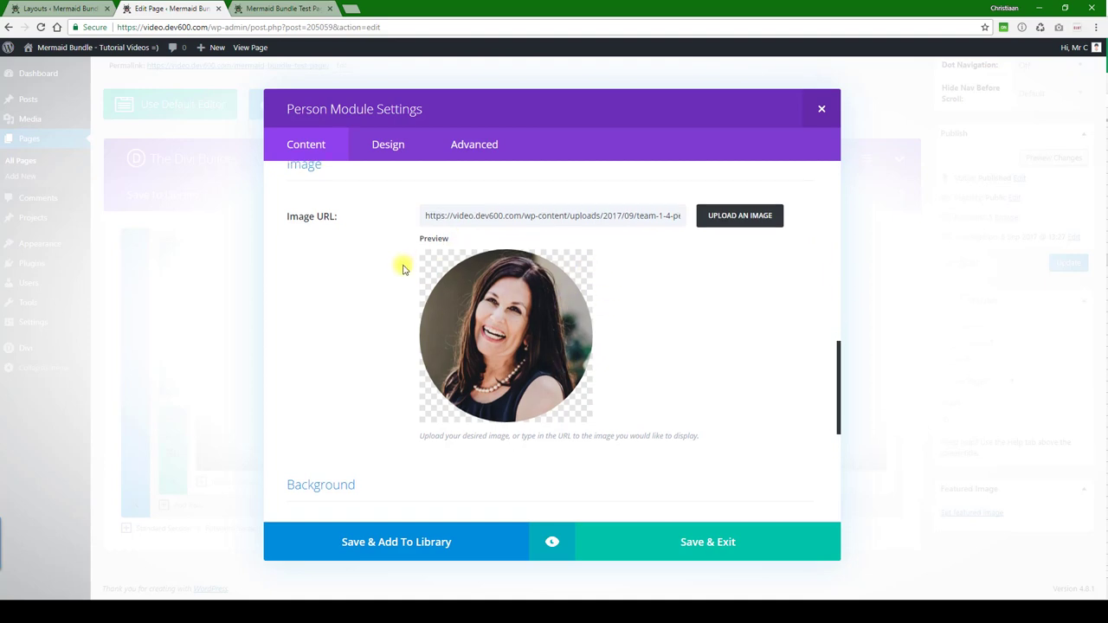
scroll(406, 259, "down", 4)
scroll(406, 252, "up", 5)
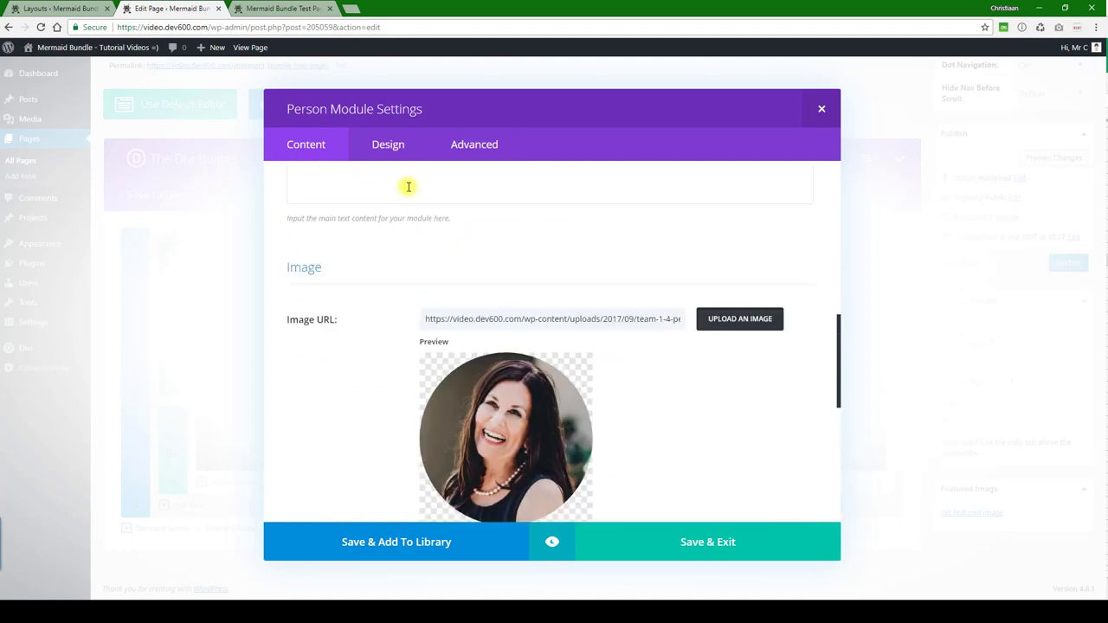
left_click(392, 144)
Step: Set the lead person's Header Text Color to 0a9003 and preview the green name heading
scroll(459, 221, "down", 5)
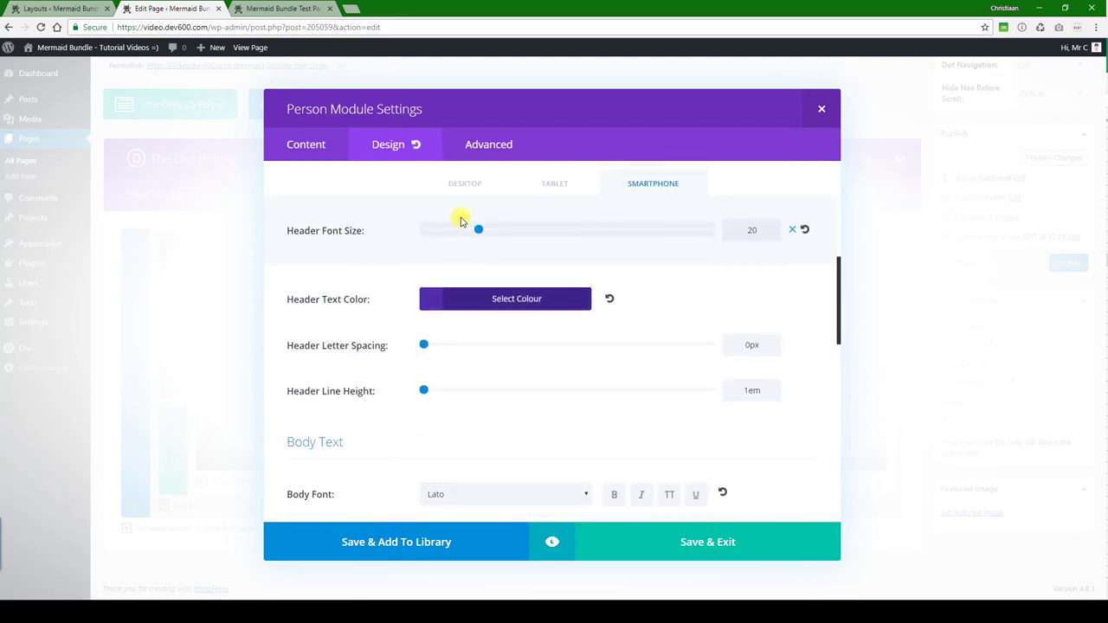
left_click(489, 294)
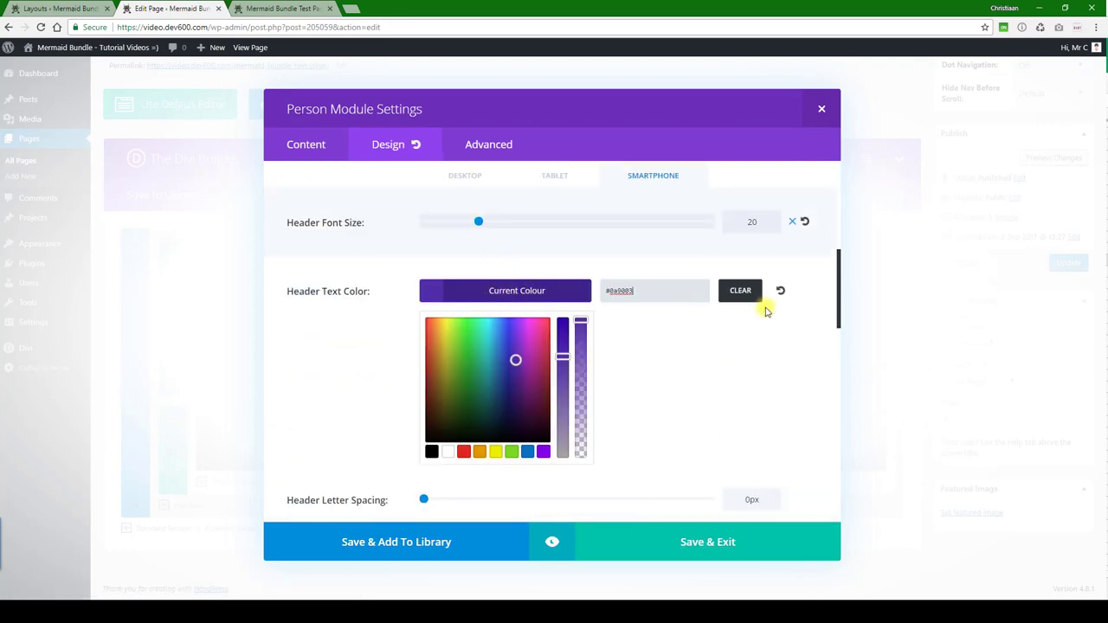
left_click(717, 346)
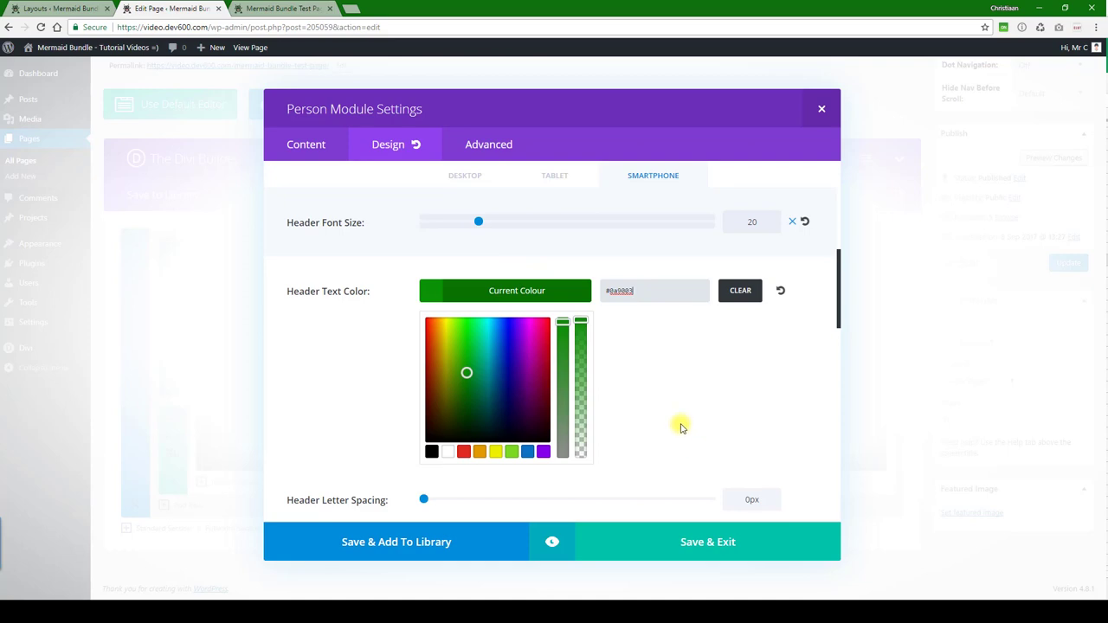
left_click(553, 545)
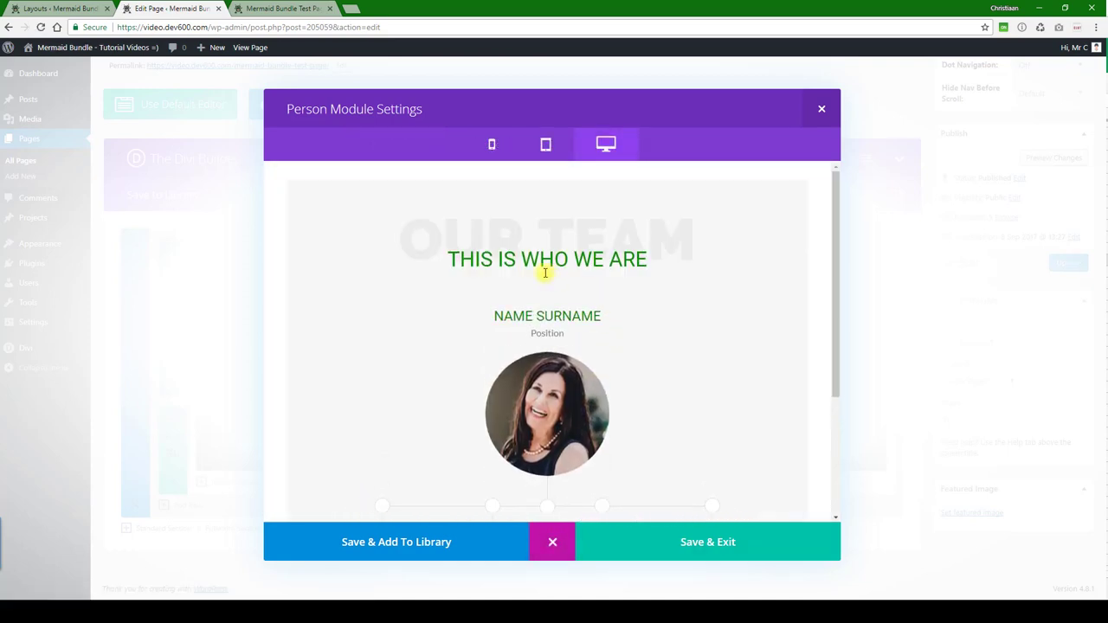
scroll(605, 286, "down", 3)
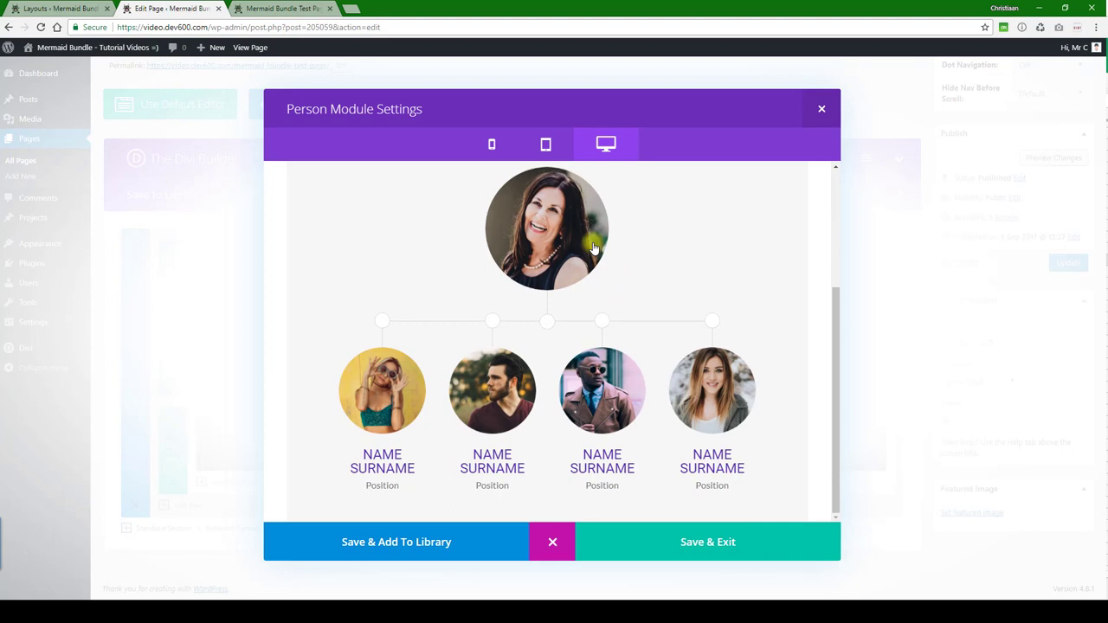
scroll(632, 279, "up", 3)
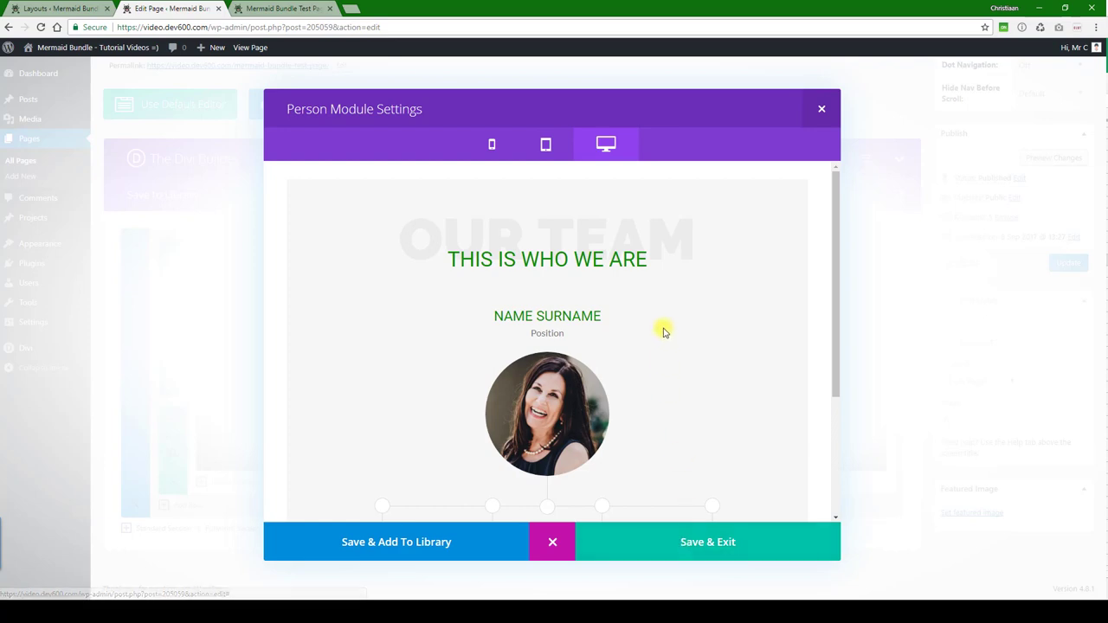
scroll(663, 327, "down", 3)
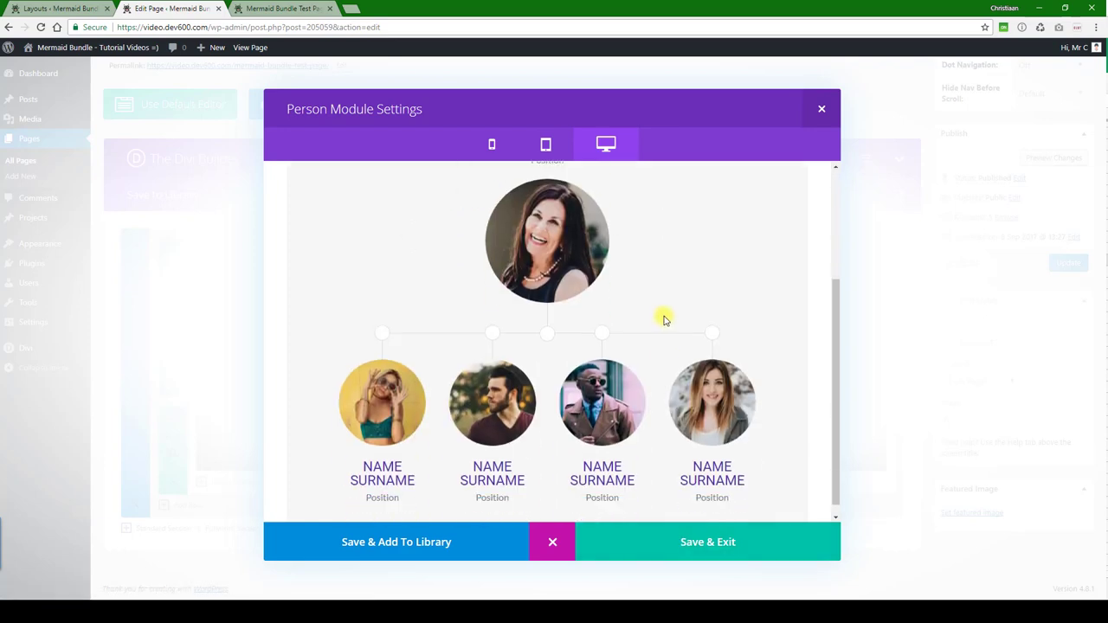
Step: Save the person module, then change line 226's hover line colour to 0a9003 in the master CSS file
left_click(641, 542)
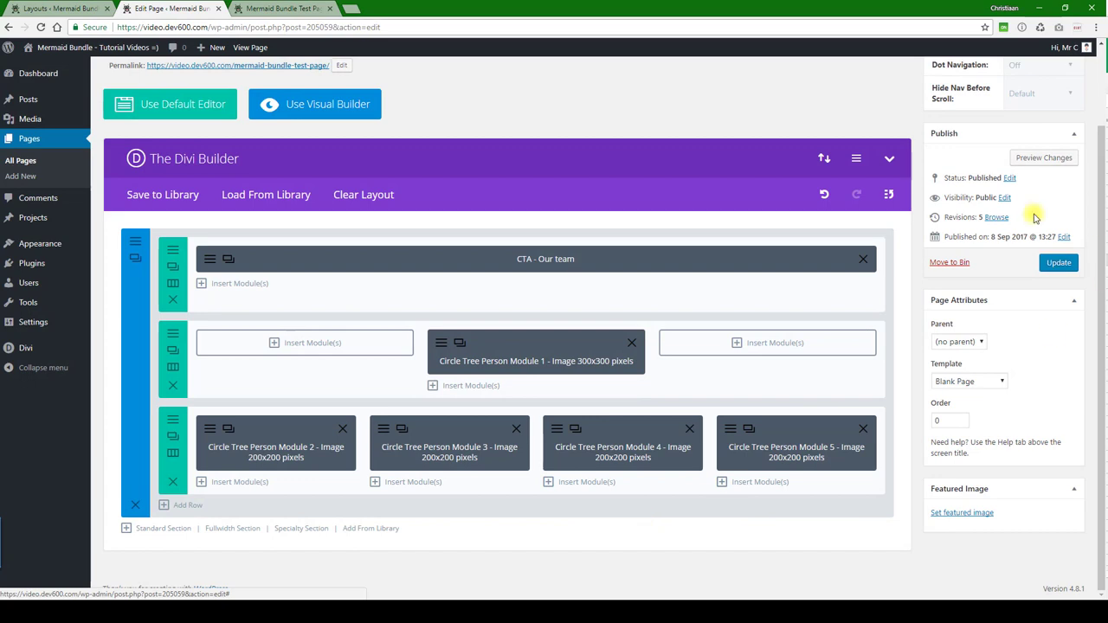
left_click(379, 598)
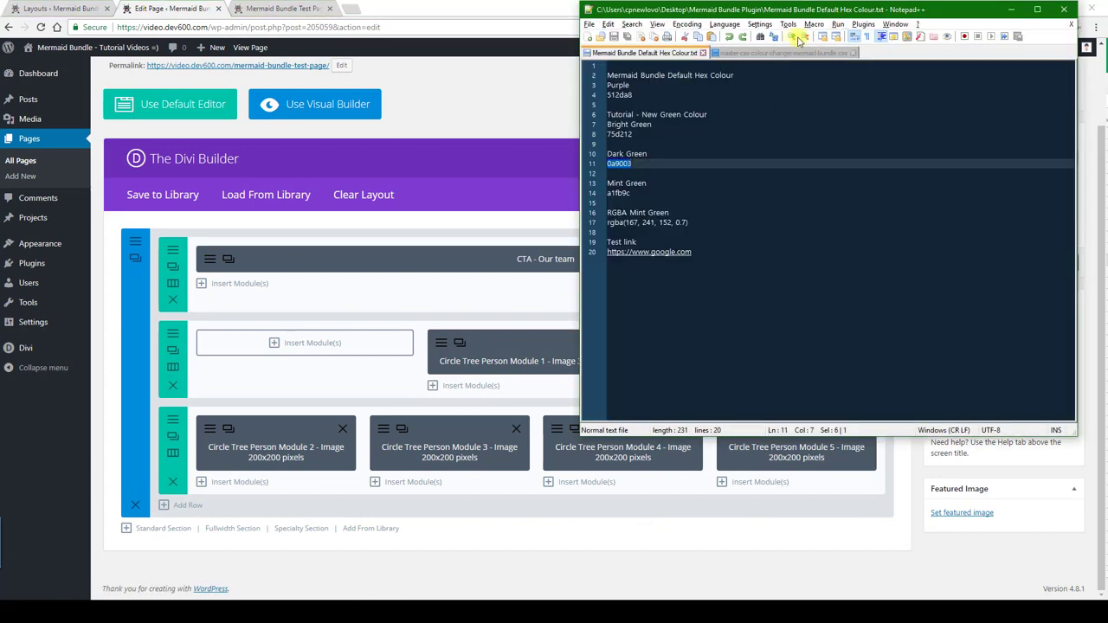
left_click(783, 52)
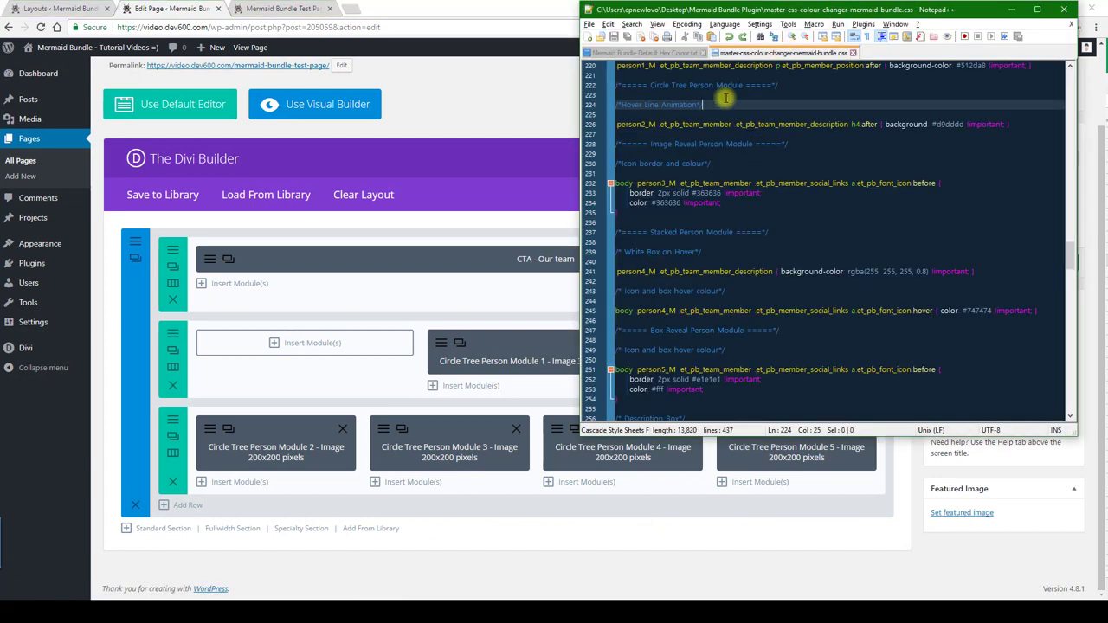
left_click_drag(722, 105, 603, 104)
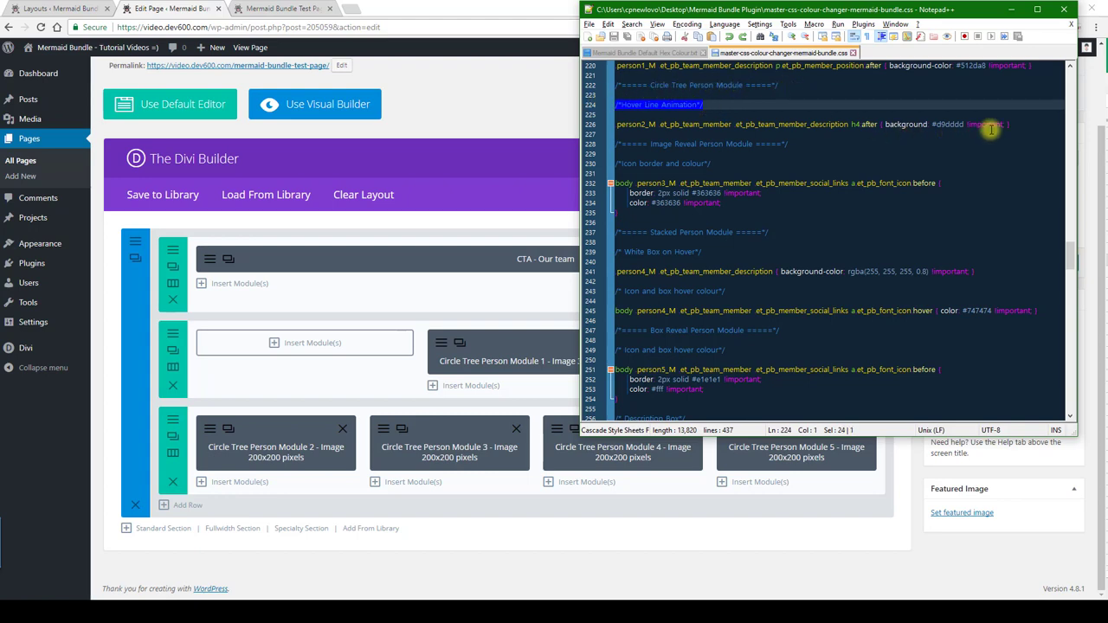
double_click(947, 124)
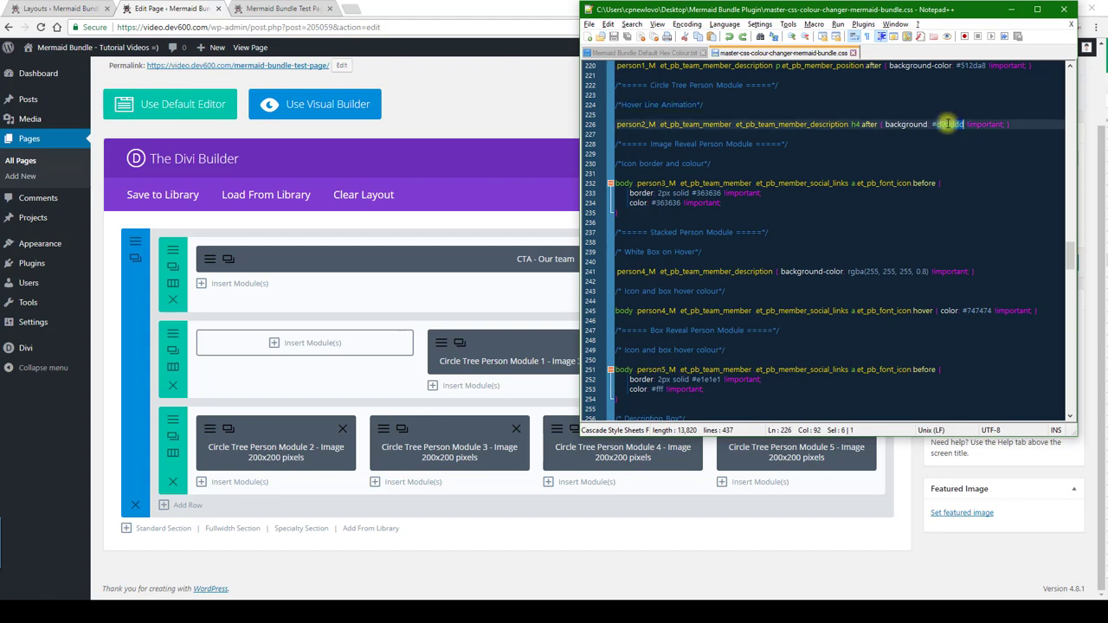
type("0a9003")
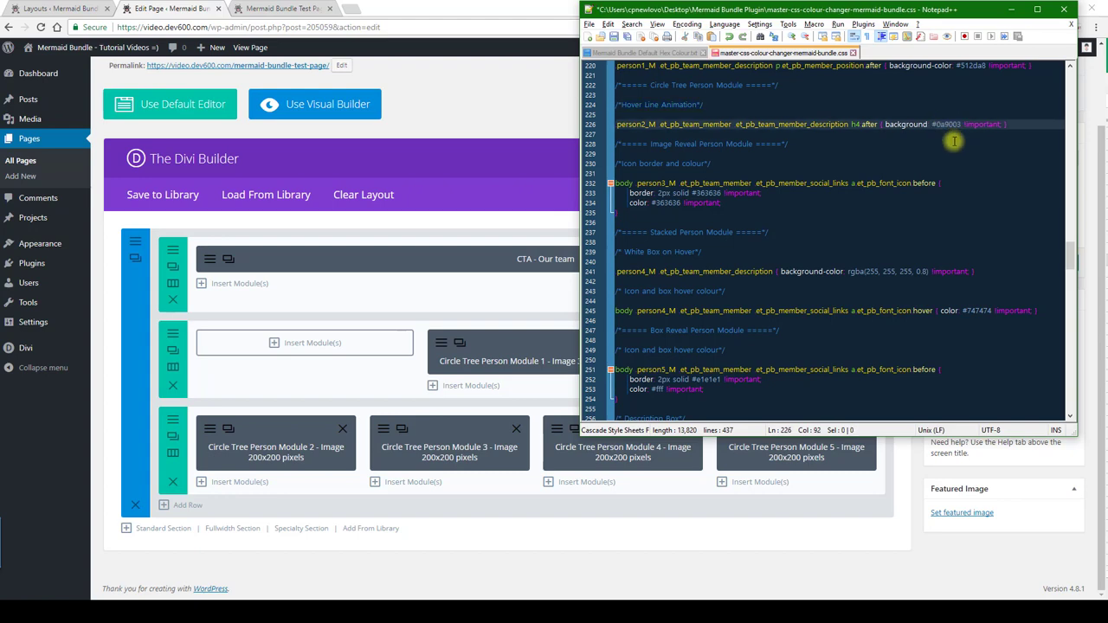
left_click_drag(1010, 124, 611, 104)
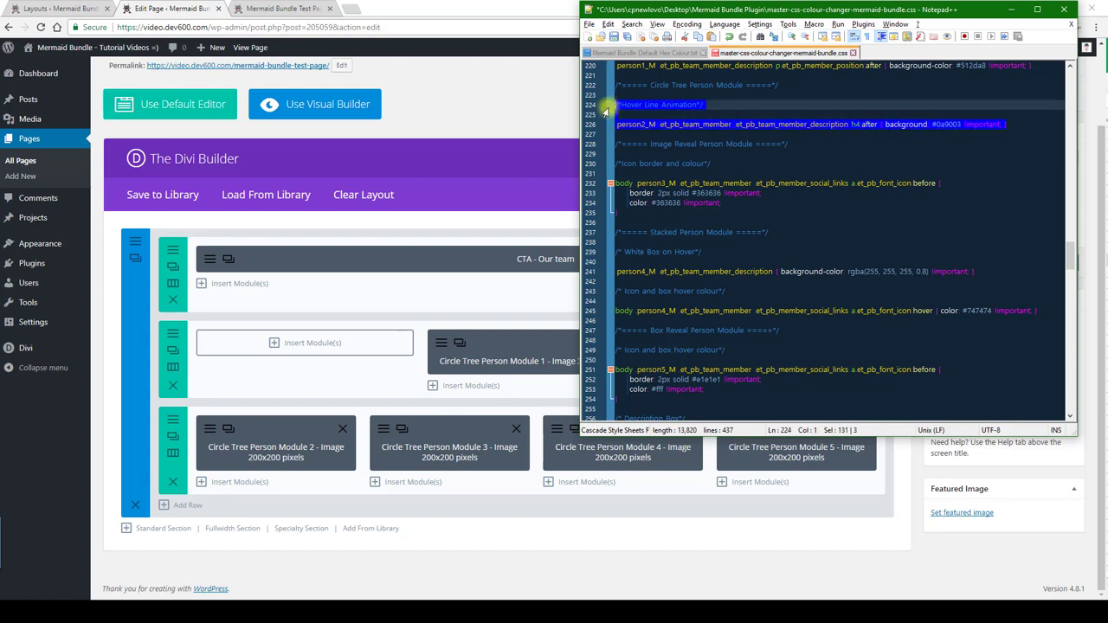
Step: Paste the hover line rule into the page's Custom CSS, save the settings, and update the page
left_click(388, 97)
left_click(861, 164)
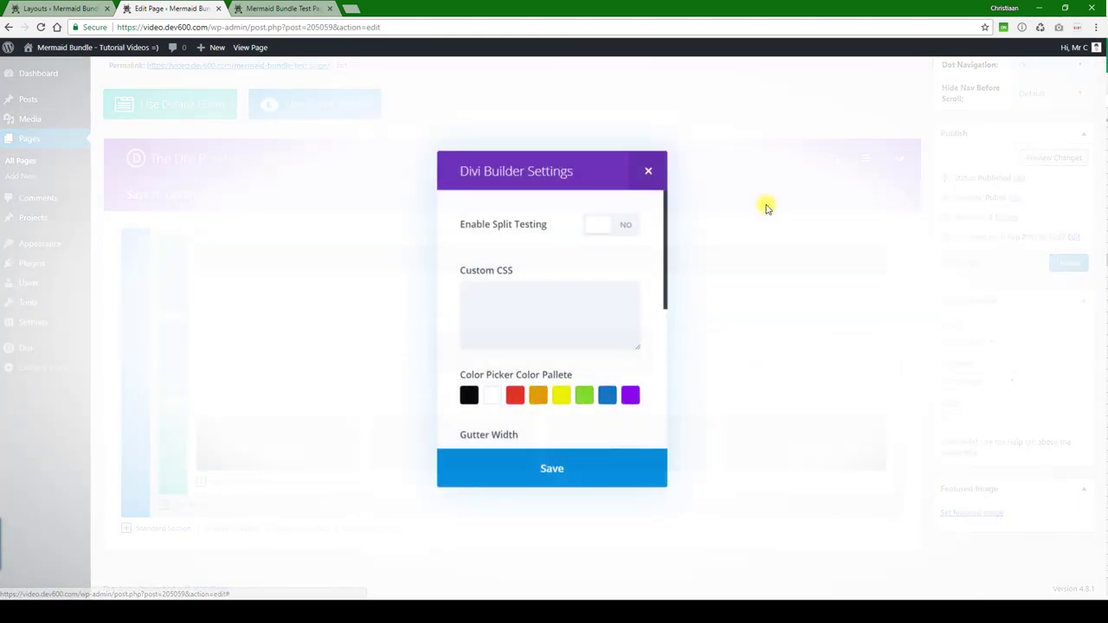
left_click(539, 320)
key("ctrl+v")
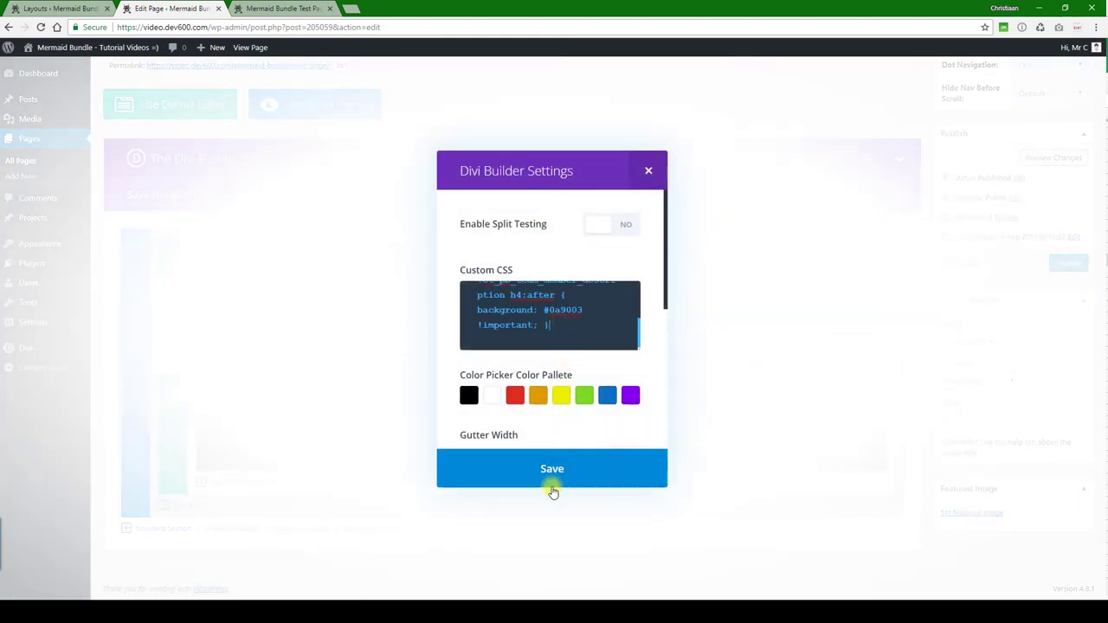
left_click(552, 488)
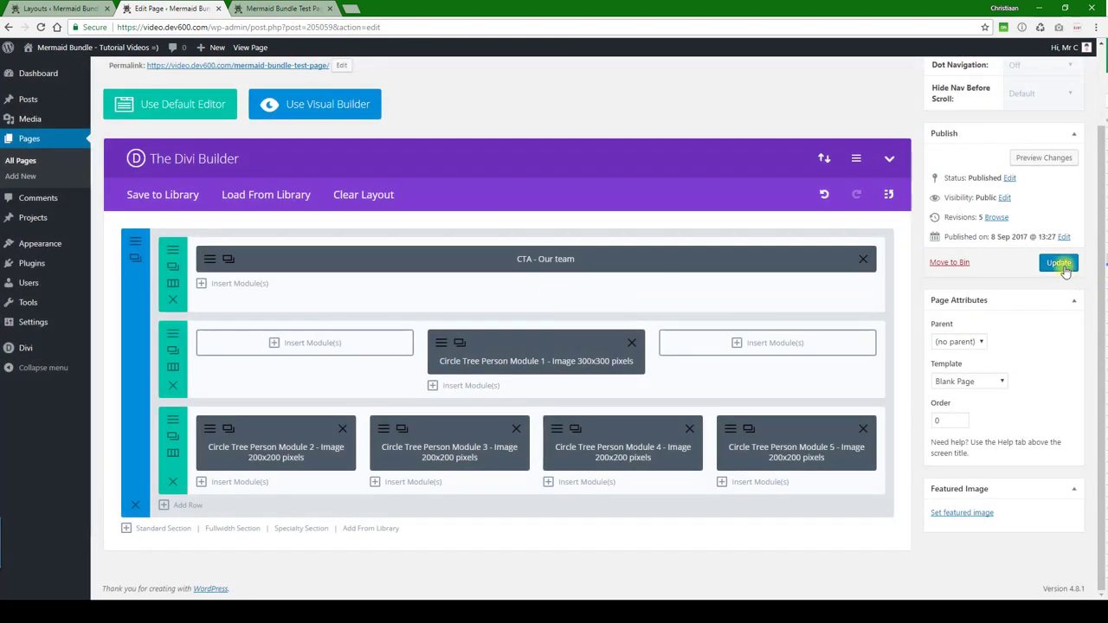
left_click(1059, 264)
Step: Check the live Our Team section: lead member's name green, four members below still purple
left_click(281, 8)
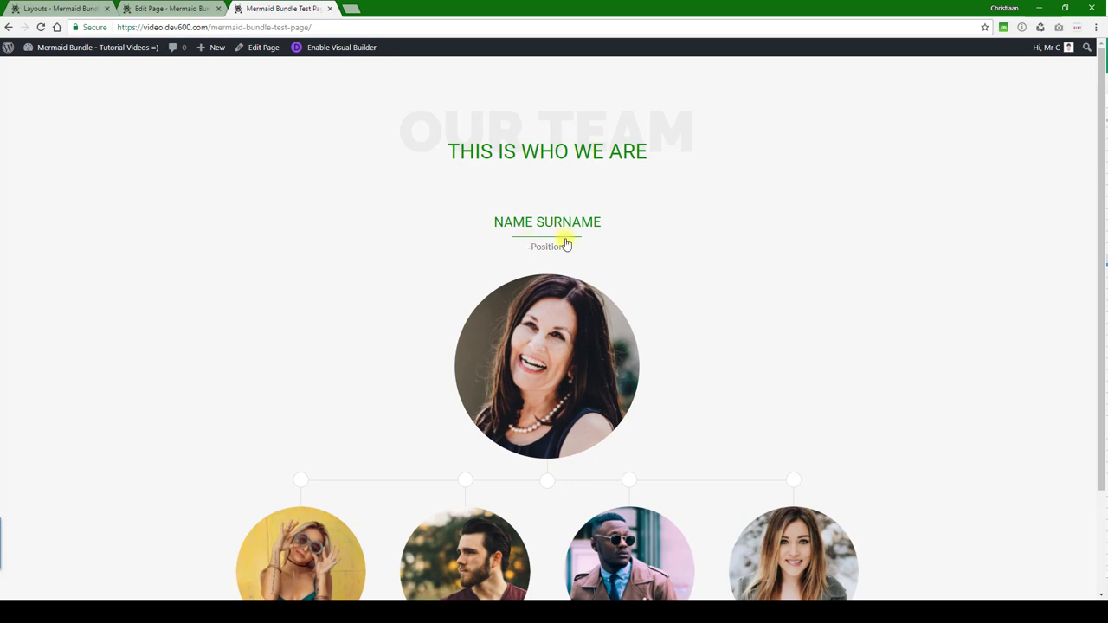
scroll(567, 242, "down", 2)
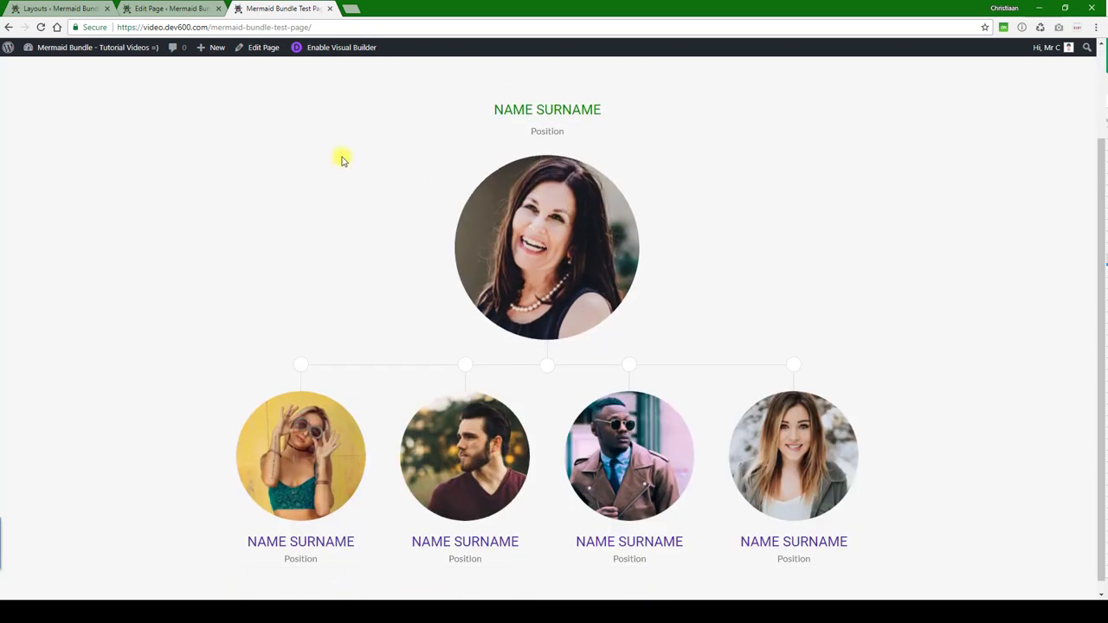